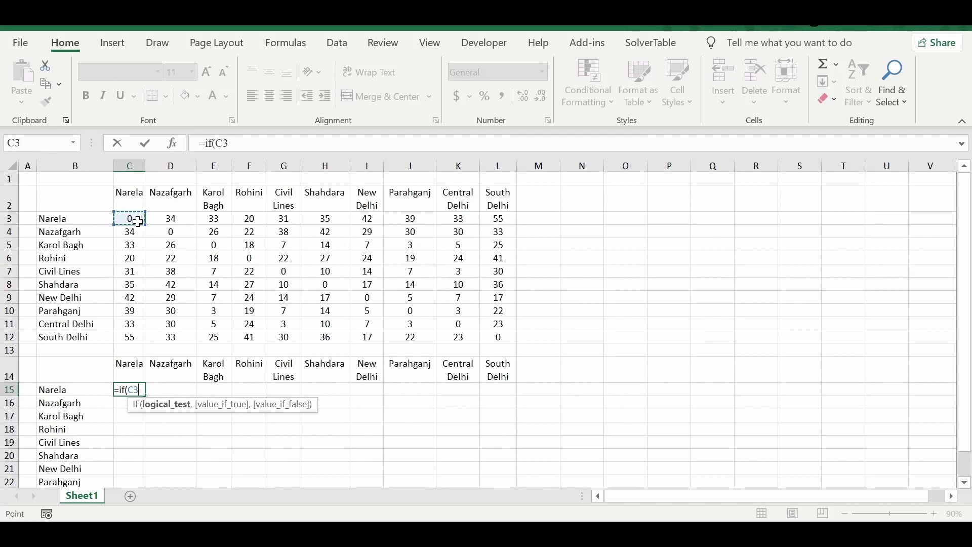
Complete the formula in C15 as =IF(C3<=10,1,0) to flag distances of 10 or less
{"action": "type", "text": "<="}
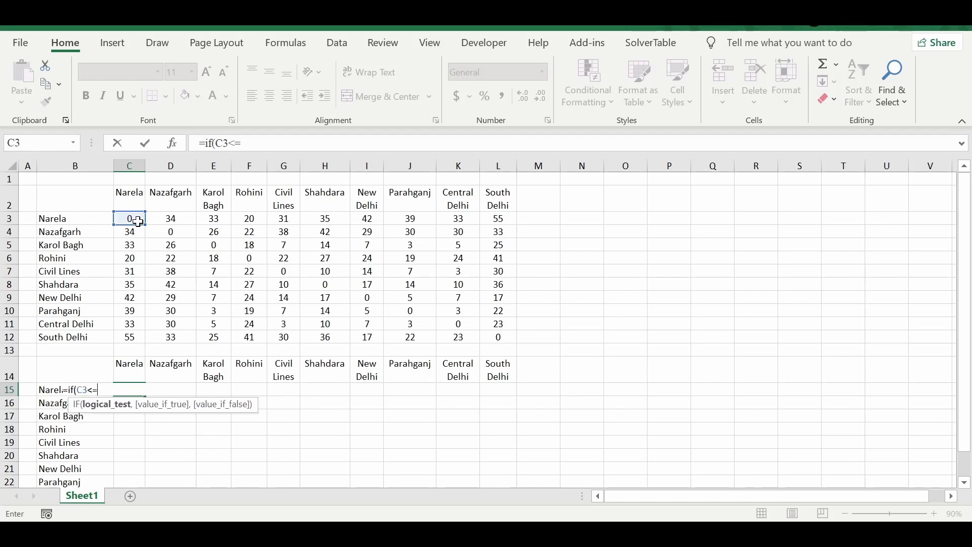
{"action": "type", "text": "10"}
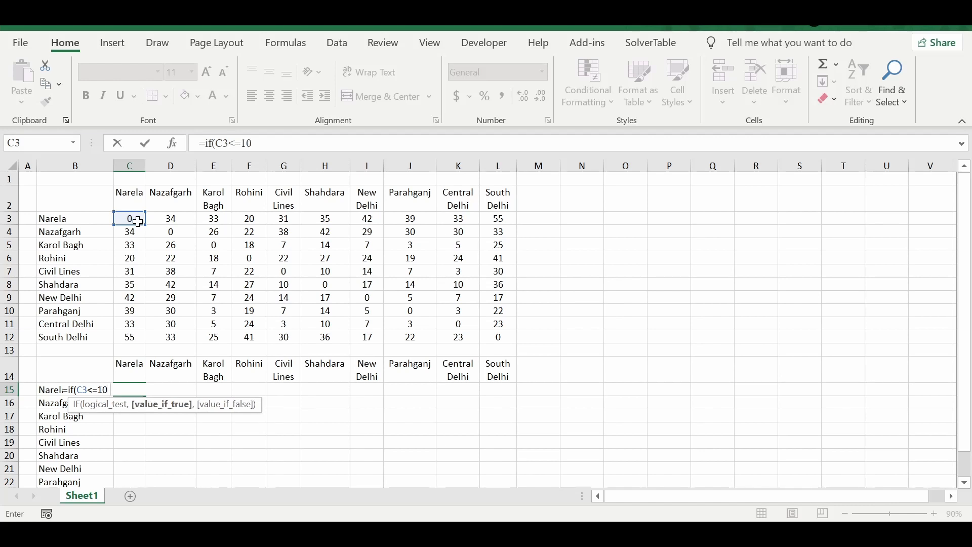
{"action": "type", "text": ",1,0)"}
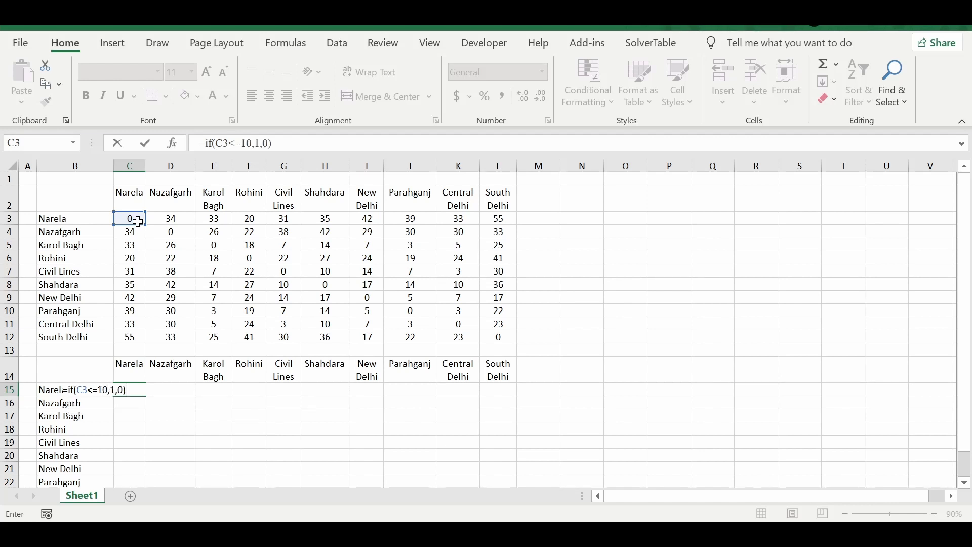
{"action": "left_click_drag", "start_coordinate": [200, 144], "coordinate": [271, 143]}
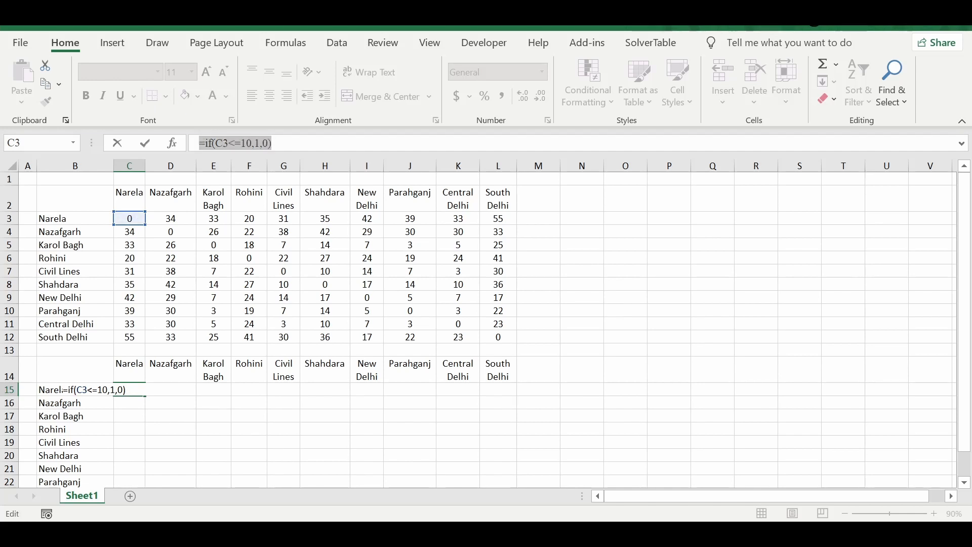
{"action": "left_click", "coordinate": [209, 144]}
{"action": "left_click_drag", "start_coordinate": [216, 143], "coordinate": [268, 143]}
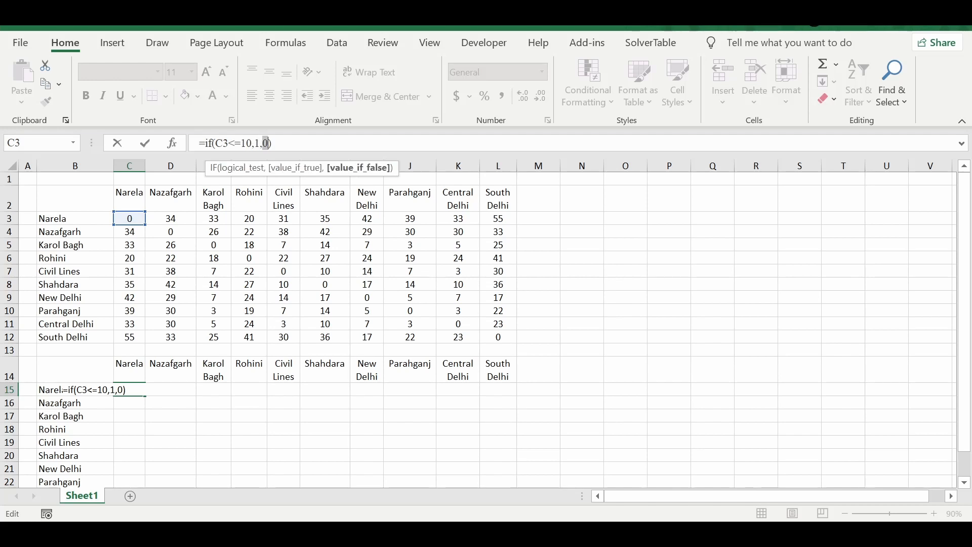
{"action": "key", "text": "Return"}
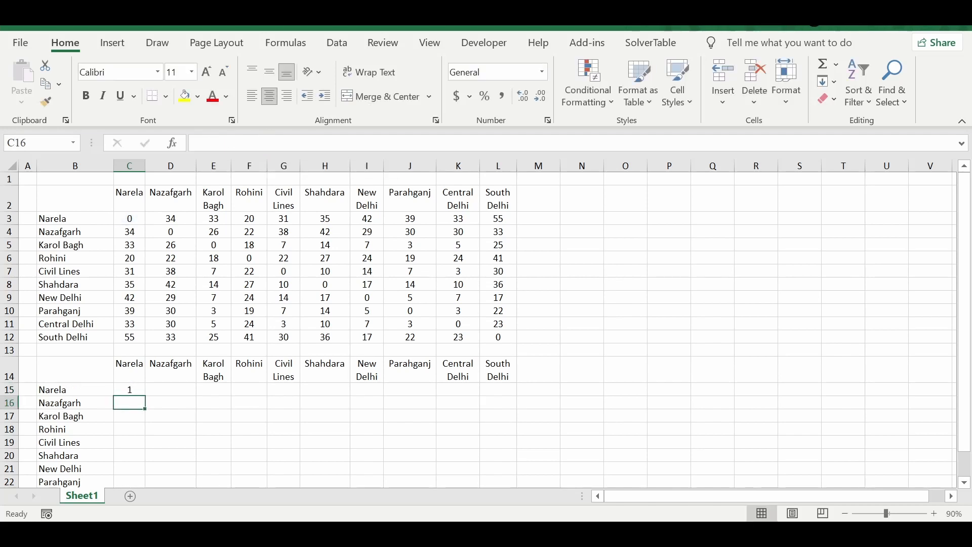
Fill the IF formula from C15 across the whole second matrix, C15:L24
{"action": "left_click", "coordinate": [131, 391]}
{"action": "left_click_drag", "start_coordinate": [145, 395], "coordinate": [526, 459]}
{"action": "left_click", "coordinate": [667, 376]}
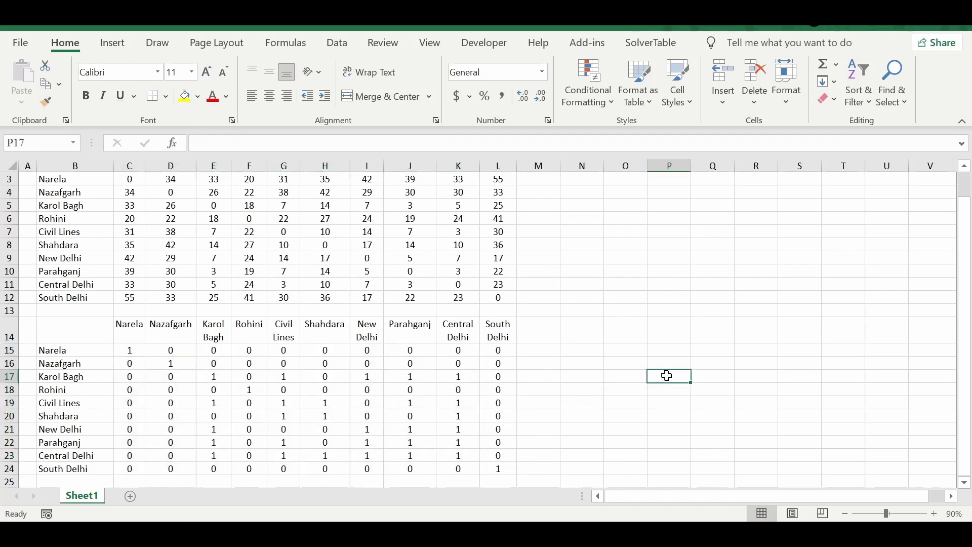
{"action": "scroll", "coordinate": [667, 376], "scroll_direction": "up", "scroll_amount": 1}
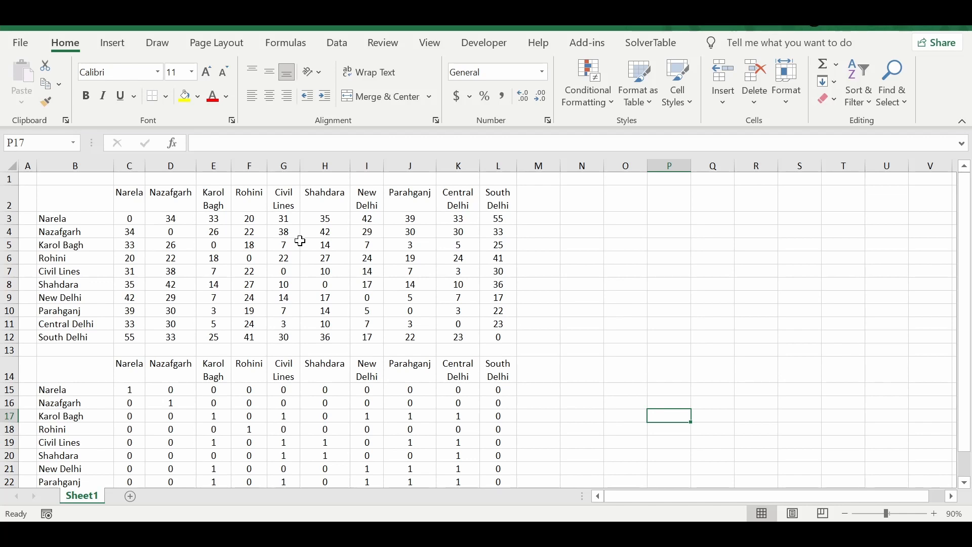
{"action": "mouse_move", "coordinate": [129, 390]}
{"action": "left_mouse_down"}
{"action": "mouse_move", "coordinate": [300, 405]}
{"action": "mouse_move", "coordinate": [127, 391]}
{"action": "left_mouse_up"}
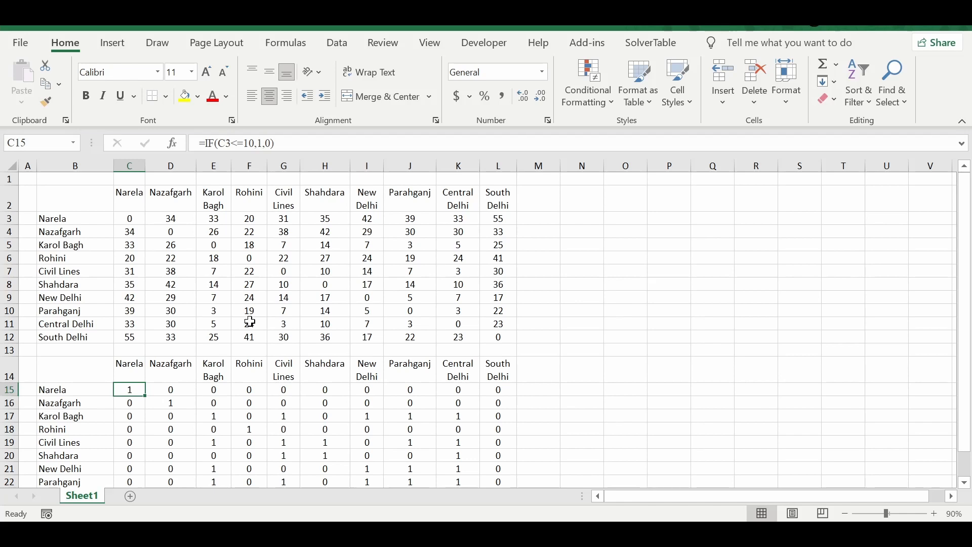
{"action": "left_click", "coordinate": [607, 269]}
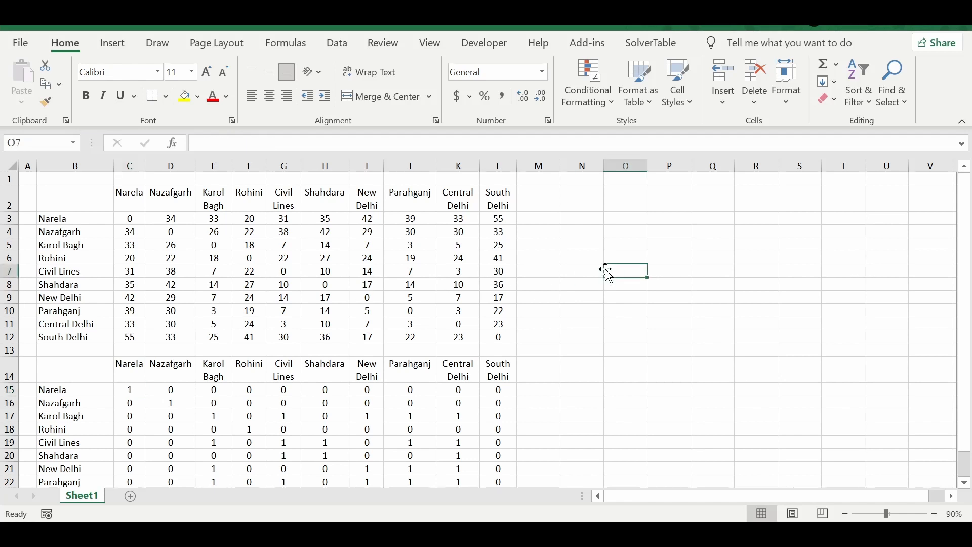
Hide rows 2 to 12, which hold the original distance table
{"action": "left_click_drag", "start_coordinate": [9, 198], "coordinate": [15, 337]}
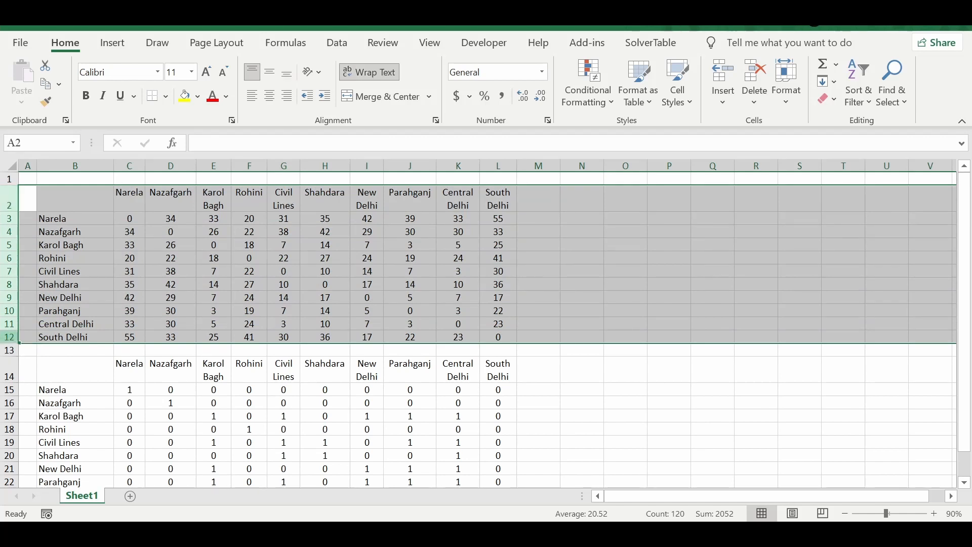
{"action": "right_click", "coordinate": [15, 337]}
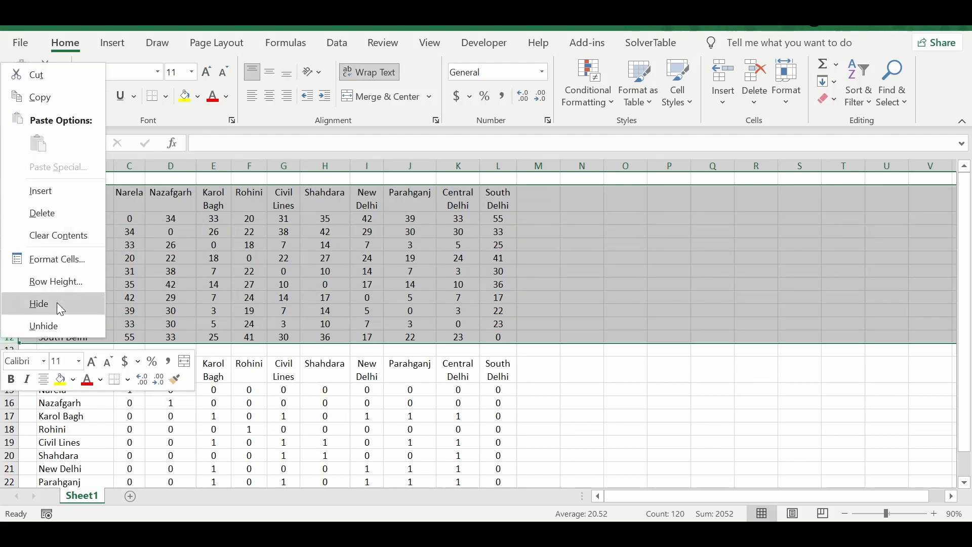
{"action": "left_click", "coordinate": [57, 302]}
{"action": "left_click", "coordinate": [582, 351]}
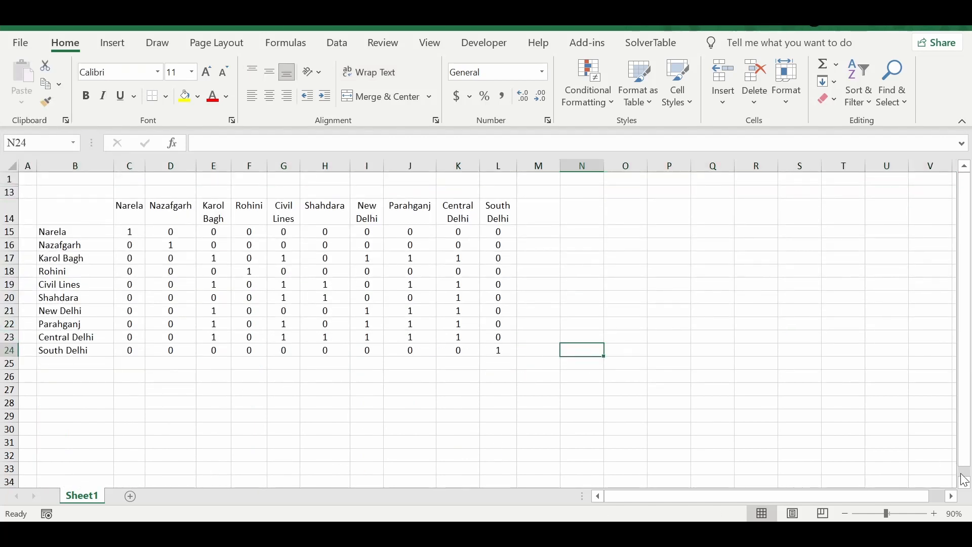
Insert a blank row above the Narela row of the 0/1 matrix and label it "Select" in B15
{"action": "left_click", "coordinate": [935, 514]}
{"action": "left_click", "coordinate": [935, 514]}
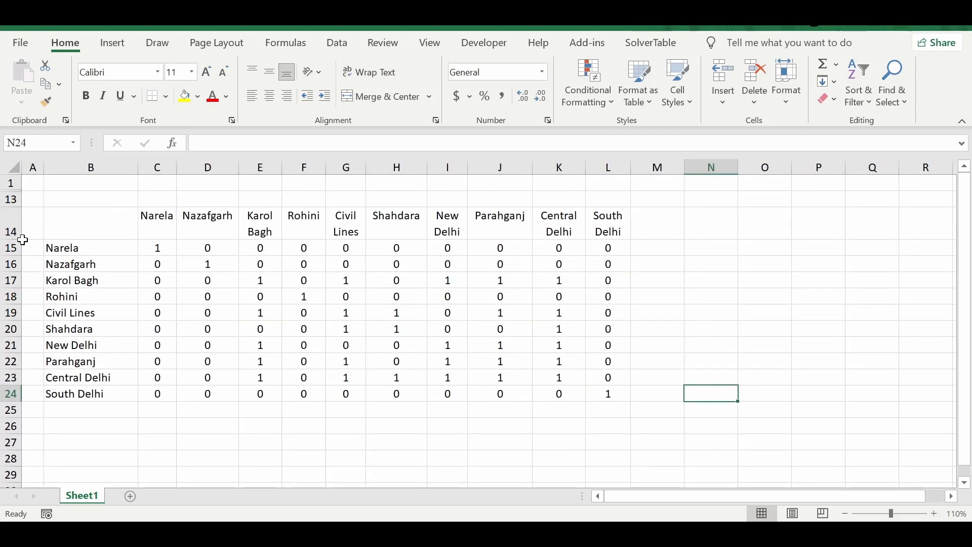
{"action": "right_click", "coordinate": [2, 247]}
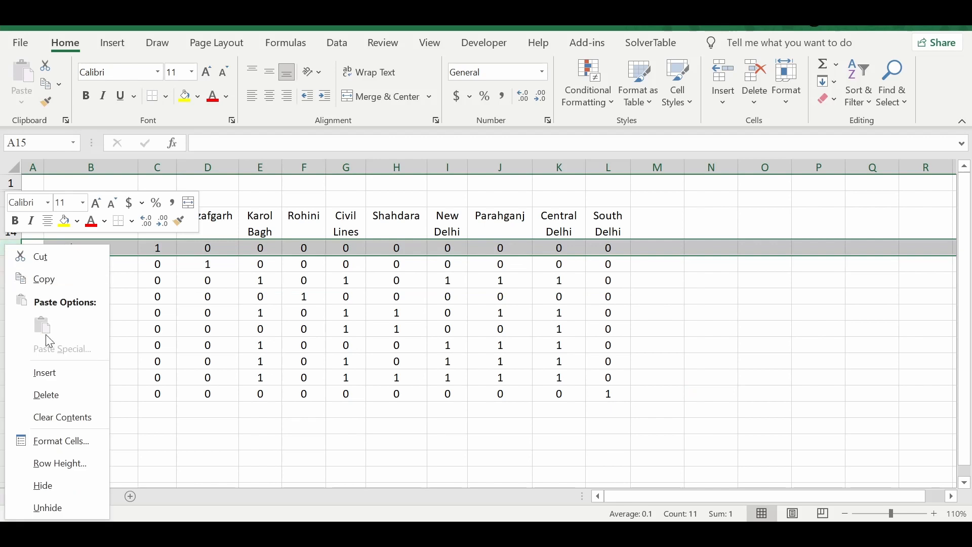
{"action": "left_click", "coordinate": [54, 372]}
{"action": "left_click", "coordinate": [263, 317]}
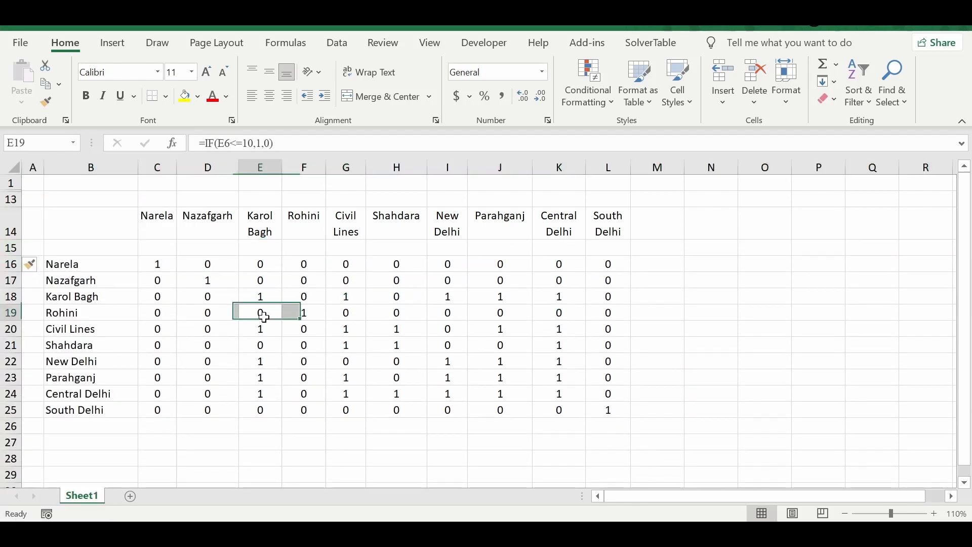
{"action": "left_click", "coordinate": [116, 245]}
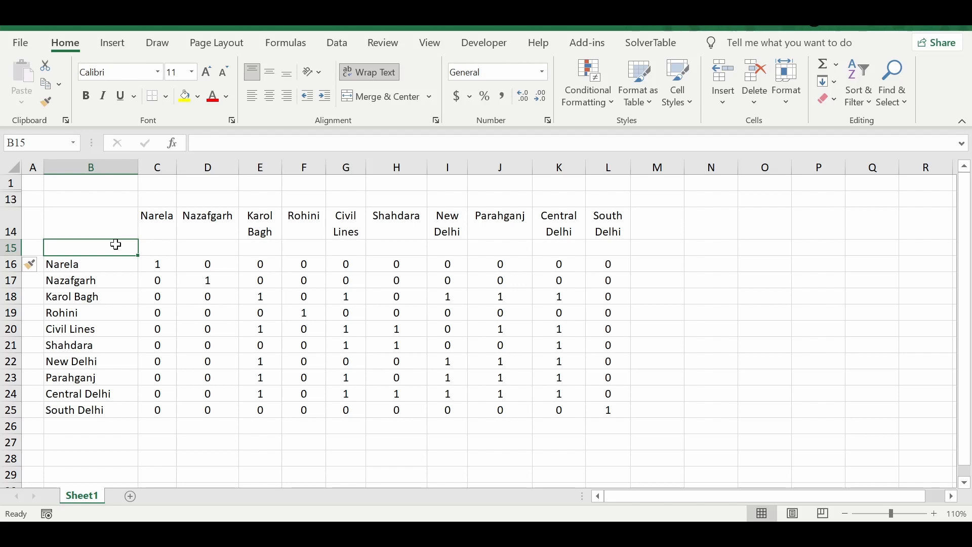
{"action": "type", "text": "Select"}
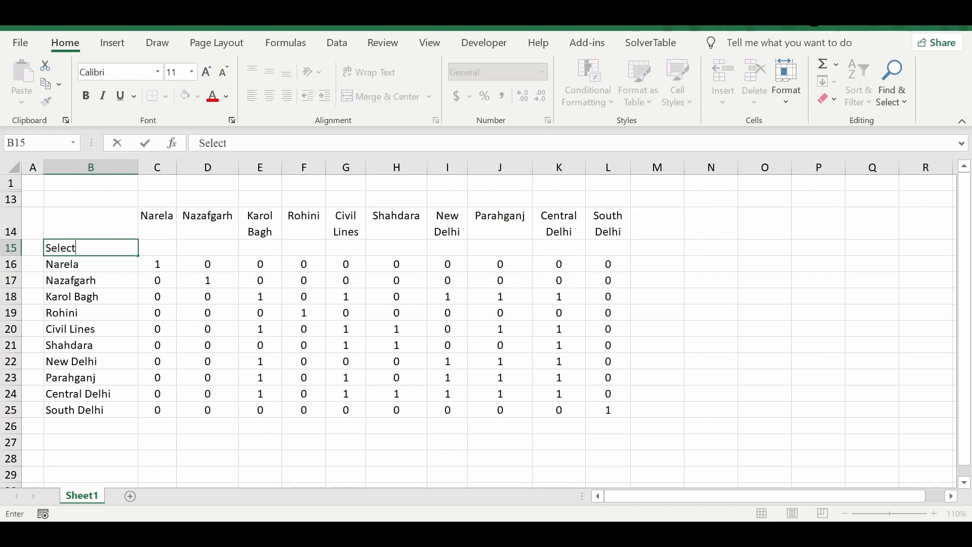
{"action": "left_click", "coordinate": [143, 245]}
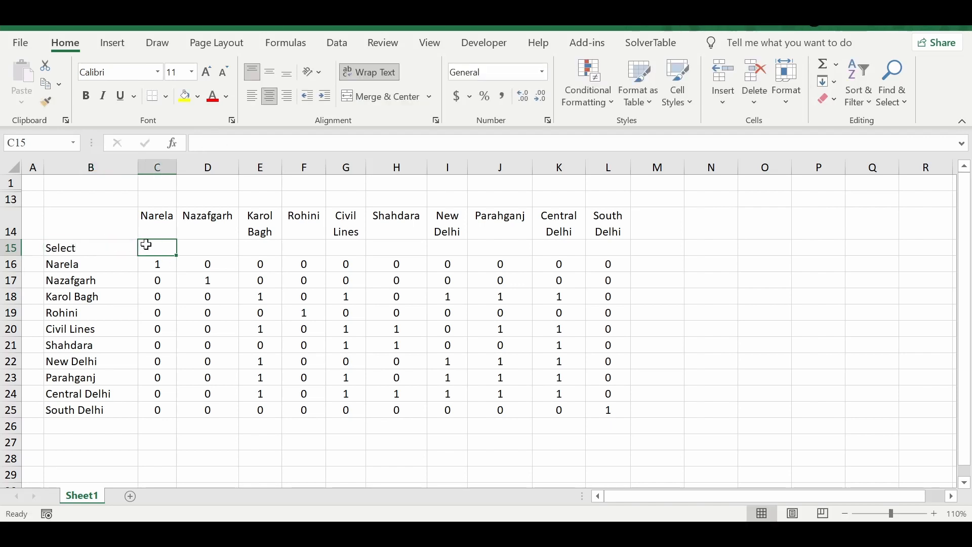
Add an outside border around the empty Select cells C15:L15
{"action": "left_click_drag", "start_coordinate": [144, 245], "coordinate": [592, 251]}
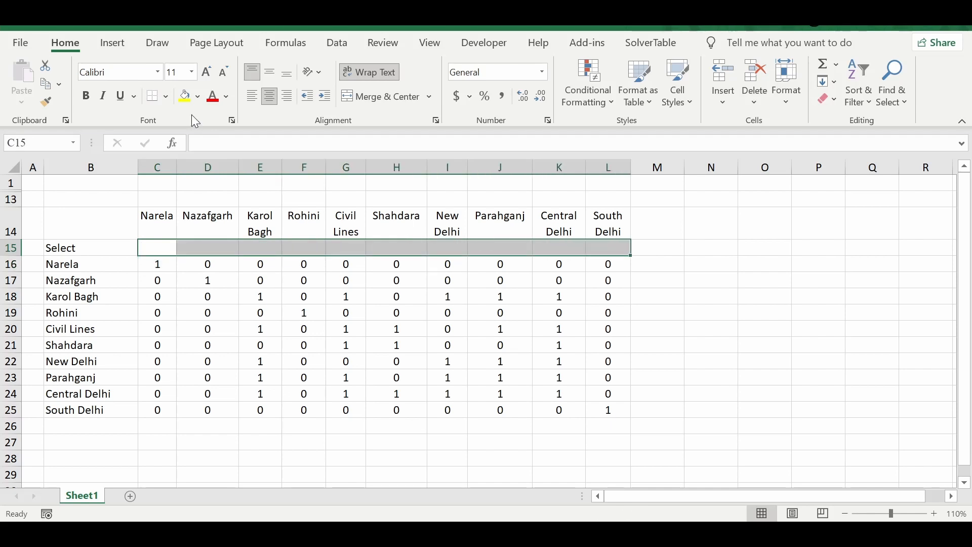
{"action": "left_click", "coordinate": [168, 99]}
{"action": "left_click", "coordinate": [172, 253]}
{"action": "left_click", "coordinate": [354, 204]}
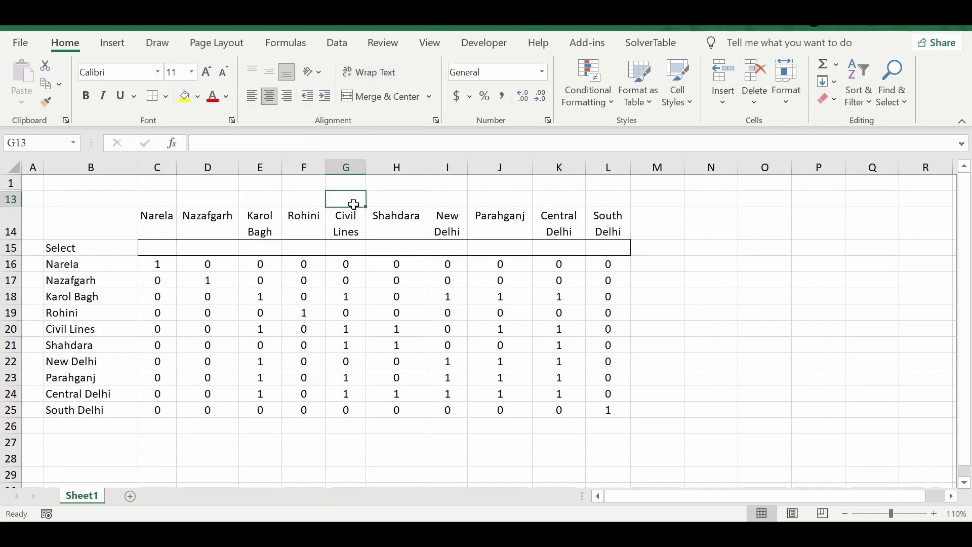
{"action": "left_click", "coordinate": [2, 264]}
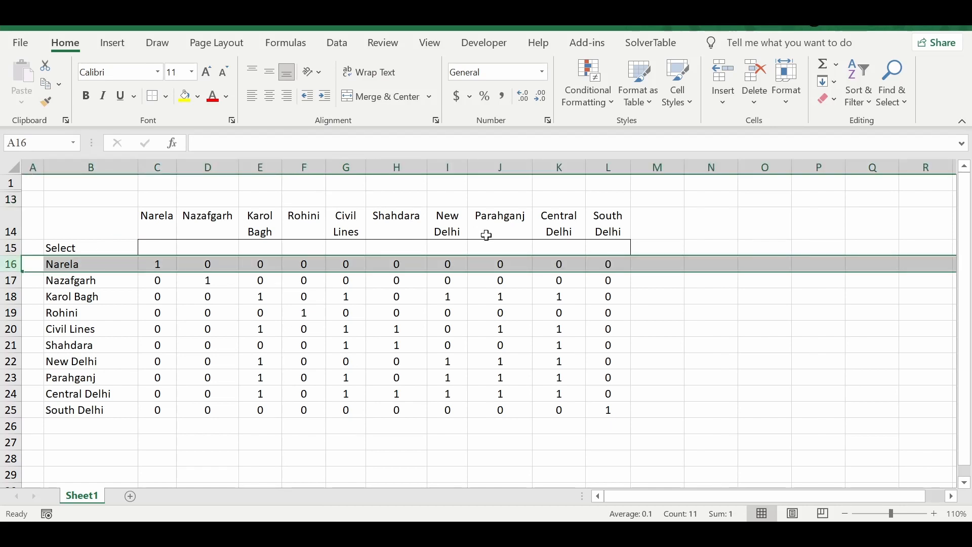
Enter =SUM(C15:L15) in M15 to total the Select row
{"action": "left_click", "coordinate": [653, 249]}
{"action": "type", "text": "=sum("}
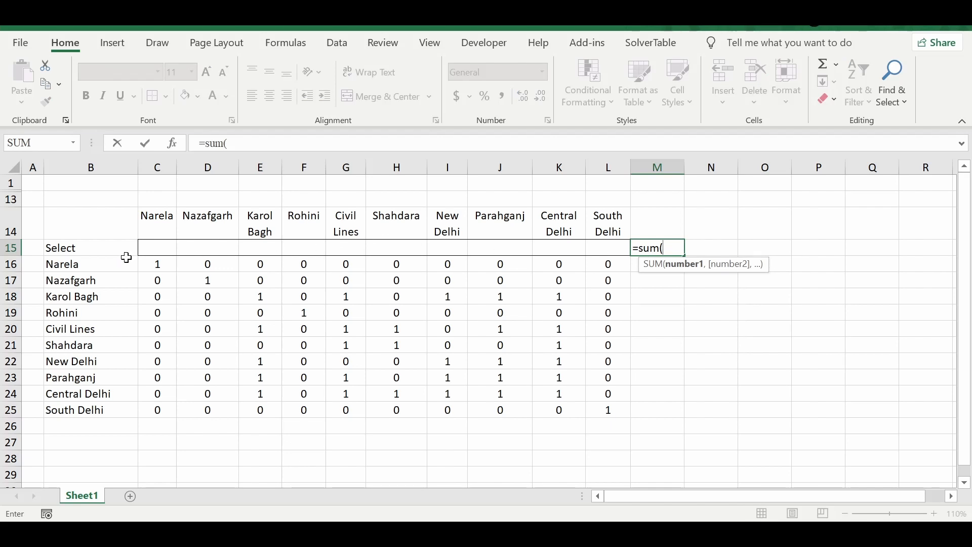
{"action": "left_click_drag", "start_coordinate": [167, 247], "coordinate": [595, 250]}
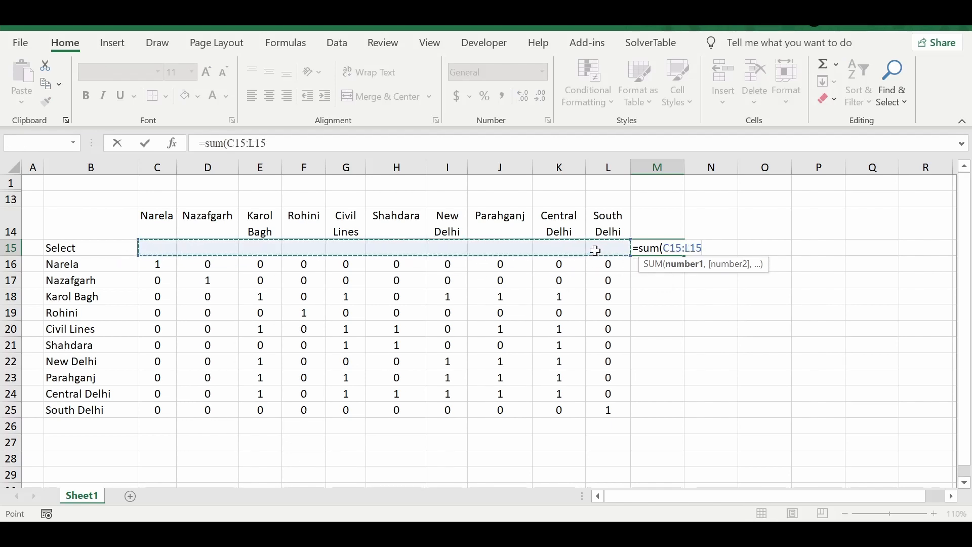
{"action": "type", "text": ")"}
{"action": "key", "text": "Return"}
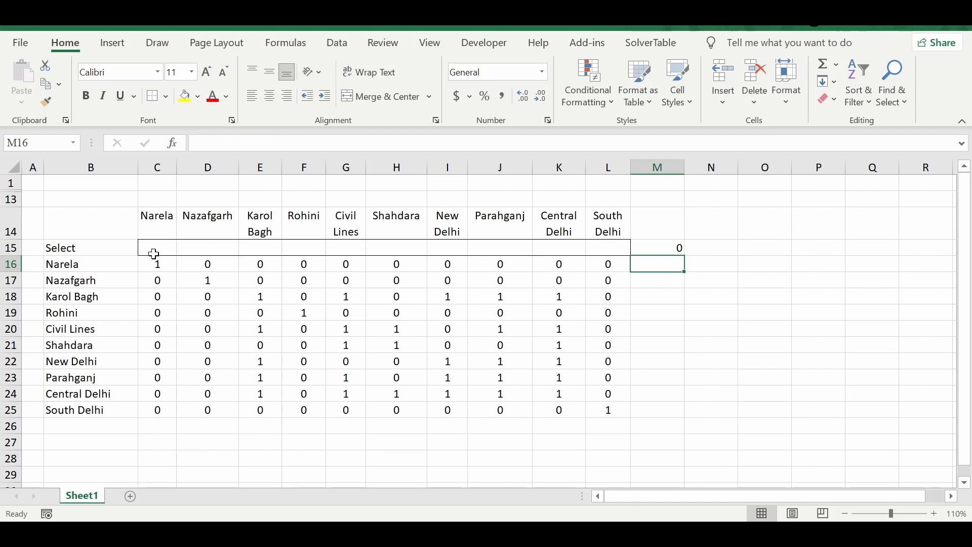
{"action": "left_click_drag", "start_coordinate": [154, 253], "coordinate": [617, 254]}
Center the total in M15 and give the cell a light gold fill
{"action": "left_click", "coordinate": [660, 245]}
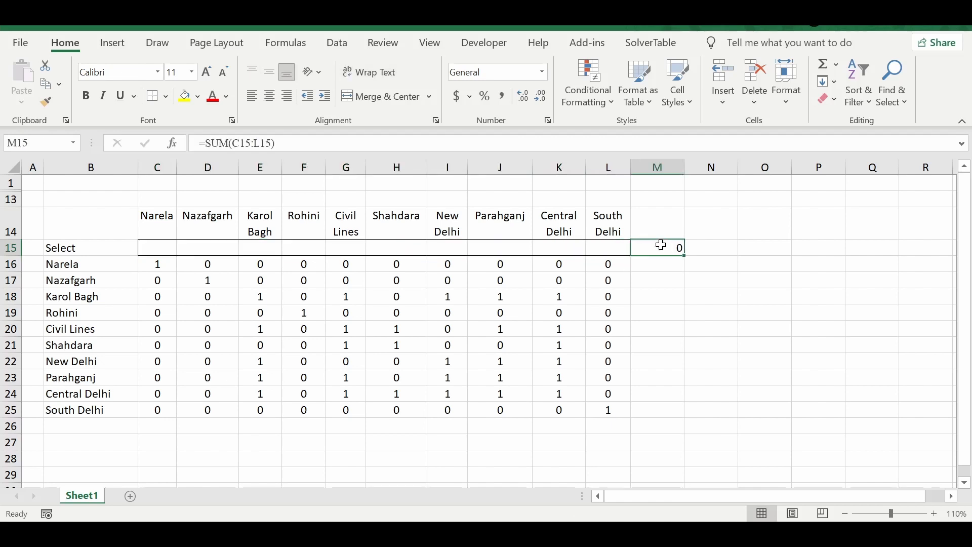
{"action": "left_click", "coordinate": [272, 96]}
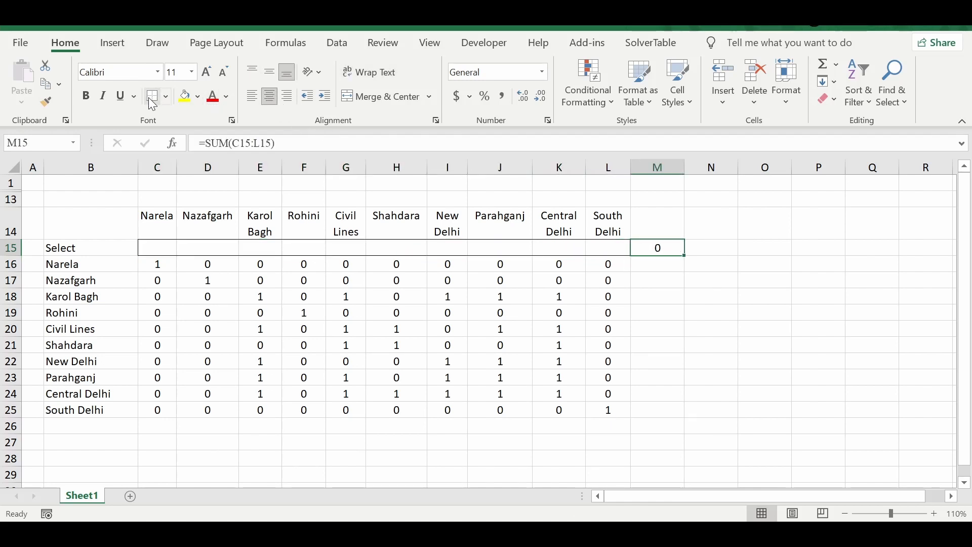
{"action": "left_click", "coordinate": [198, 96]}
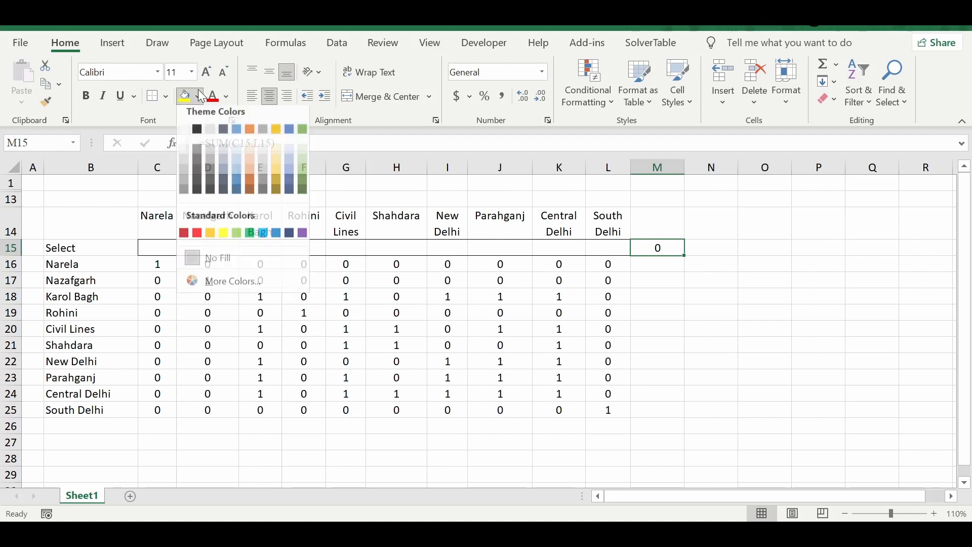
{"action": "left_click", "coordinate": [276, 169]}
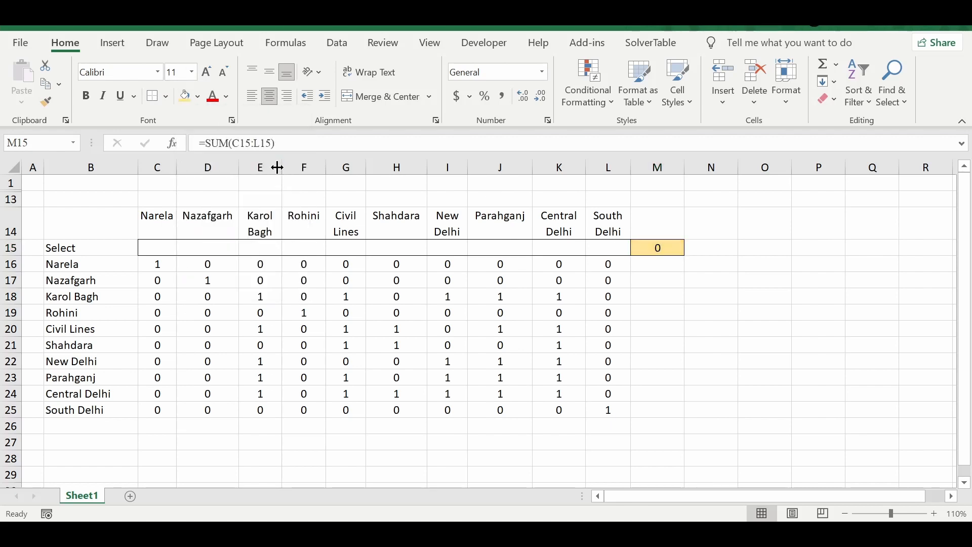
{"action": "left_click", "coordinate": [446, 185]}
Enter =SUMPRODUCT($C$15:$L$15,C16:L16) in M16 to compute the coverage of the Narela row
{"action": "left_click", "coordinate": [657, 268]}
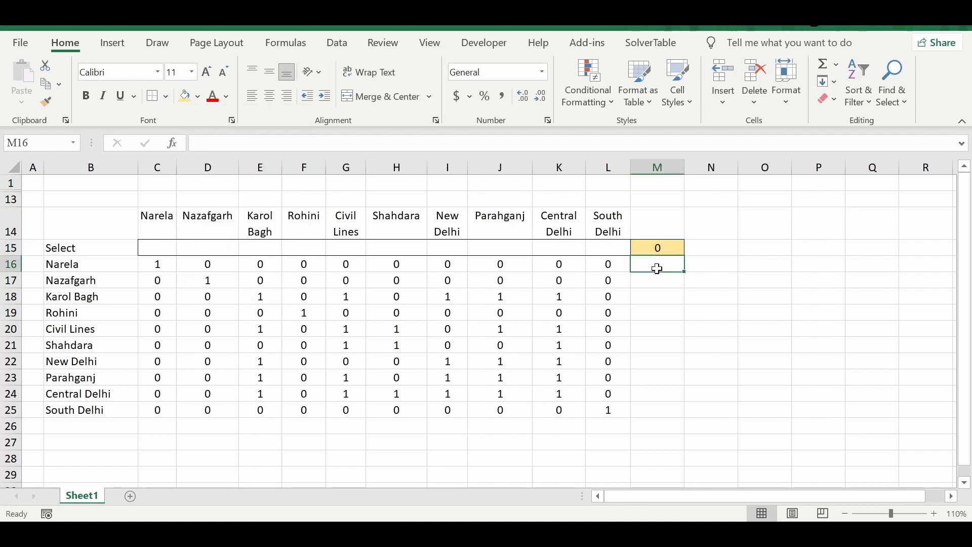
{"action": "type", "text": "=sum"}
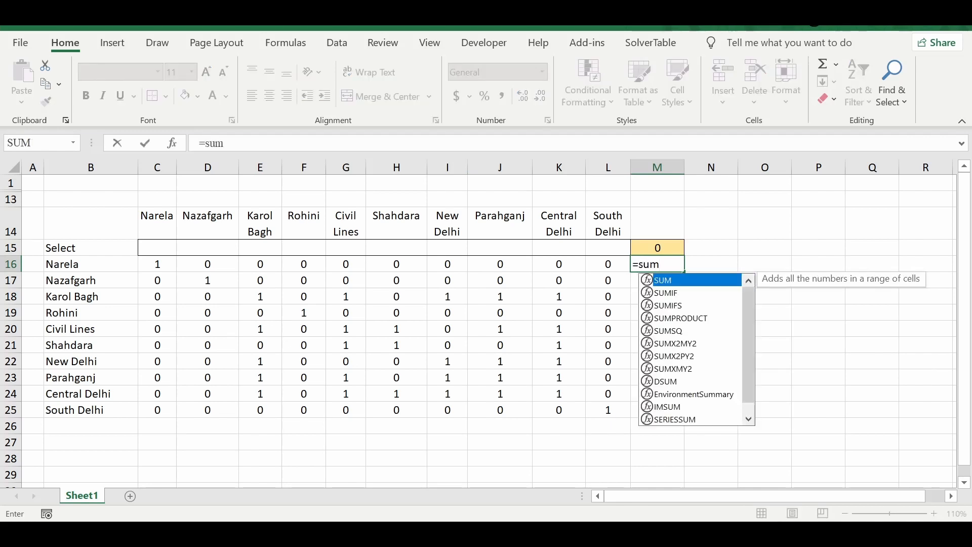
{"action": "type", "text": "p"}
{"action": "key", "text": "Tab"}
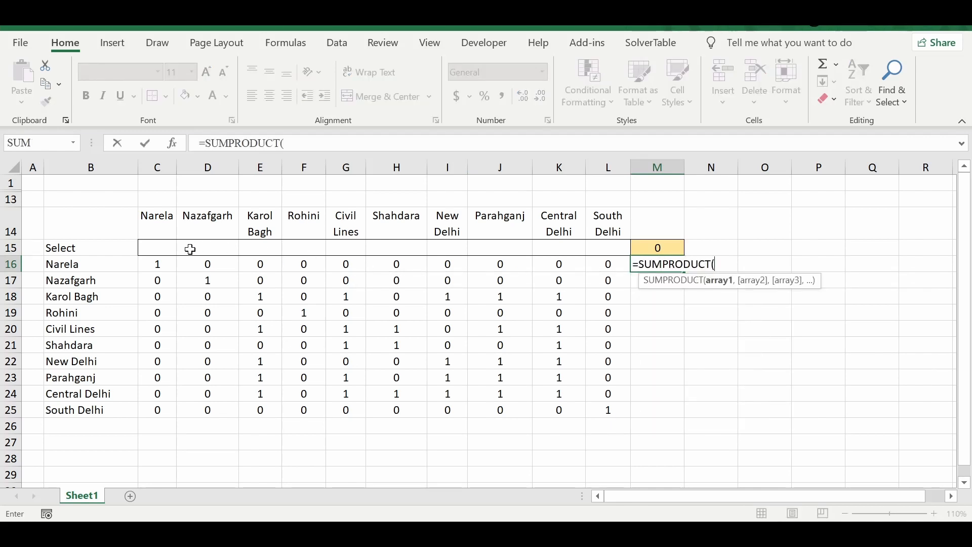
{"action": "left_click_drag", "start_coordinate": [163, 247], "coordinate": [606, 256]}
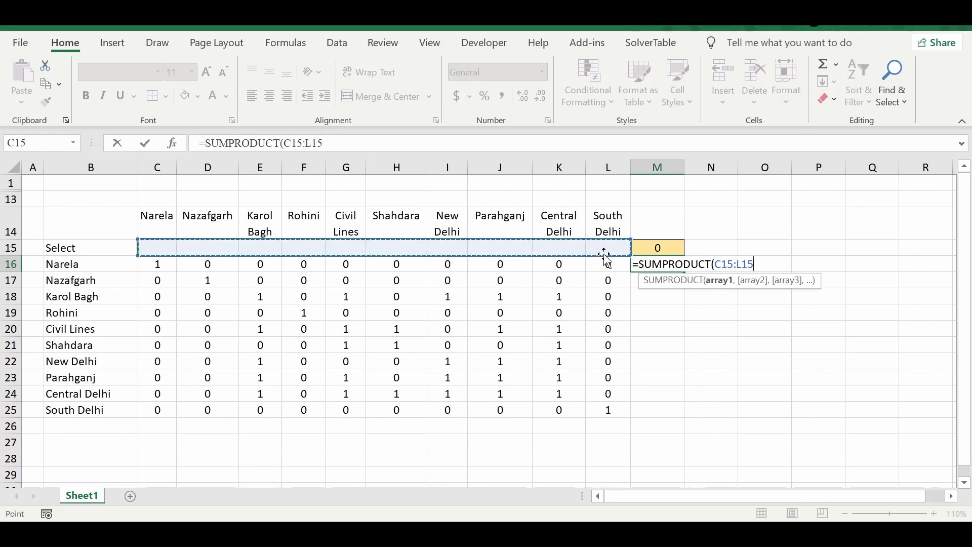
{"action": "key", "text": "F4"}
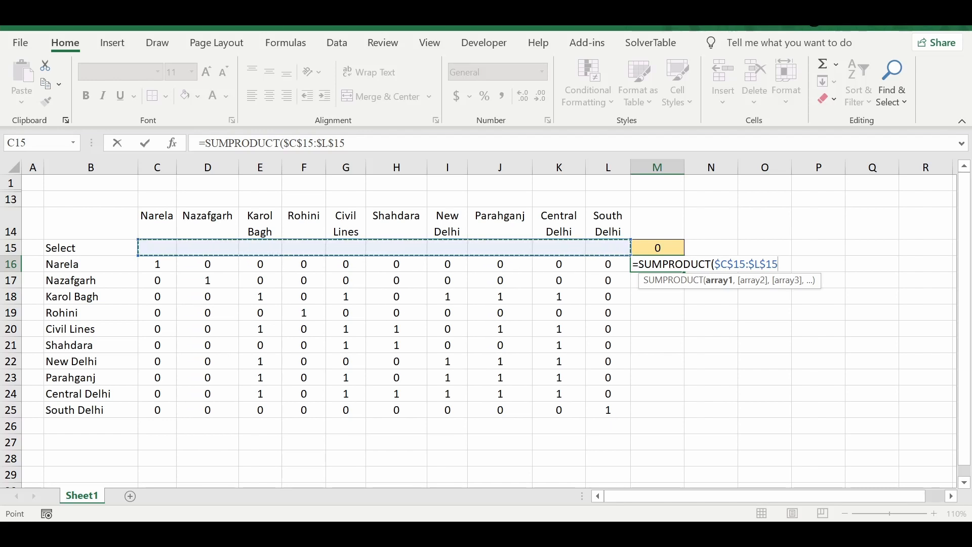
{"action": "left_click_drag", "start_coordinate": [715, 264], "coordinate": [778, 264]}
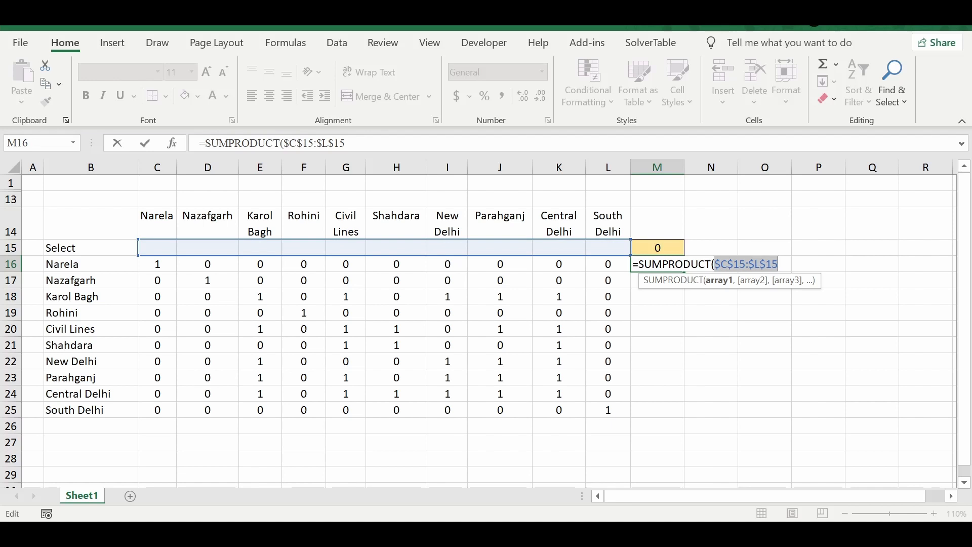
{"action": "key", "text": "Right"}
{"action": "type", "text": ","}
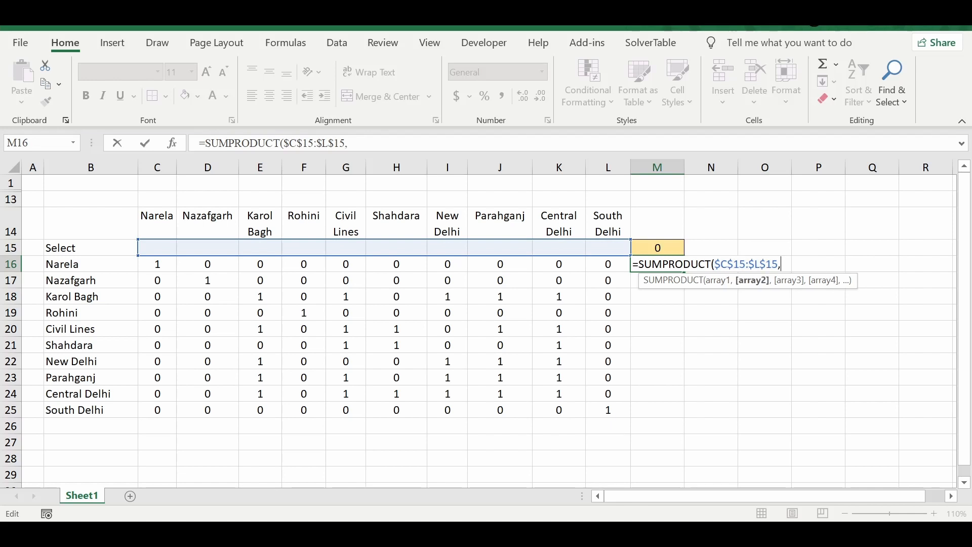
{"action": "left_click_drag", "start_coordinate": [158, 265], "coordinate": [622, 268]}
{"action": "type", "text": ")"}
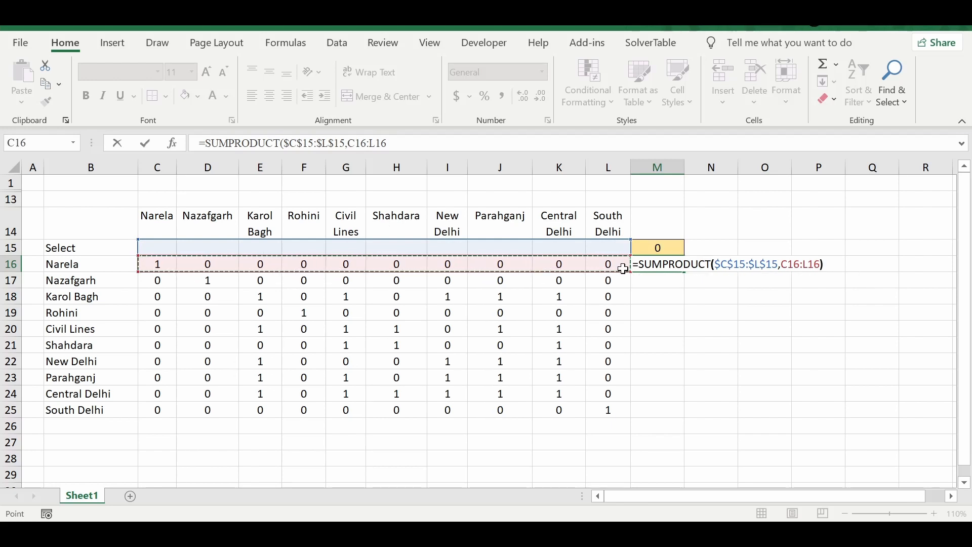
{"action": "left_click_drag", "start_coordinate": [780, 265], "coordinate": [820, 264]}
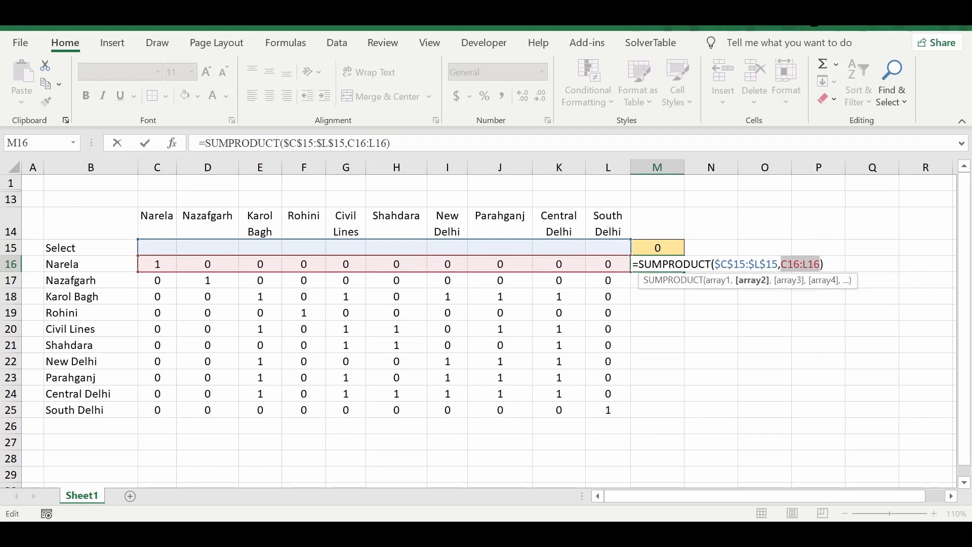
{"action": "key", "text": "Return"}
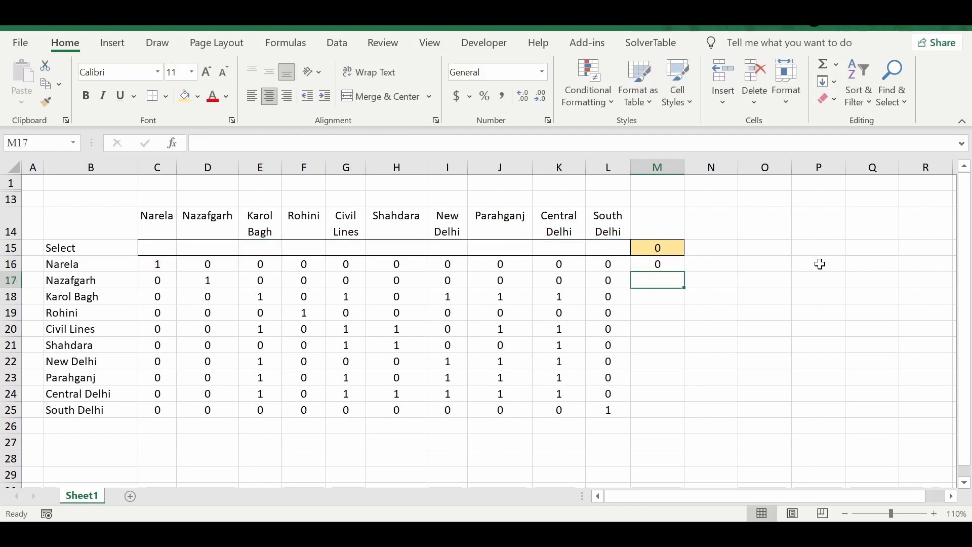
Fill the M16 coverage formula down to M25 and inspect the copied formula in the Civil Lines row
{"action": "left_click", "coordinate": [677, 265]}
{"action": "double_click", "coordinate": [684, 271]}
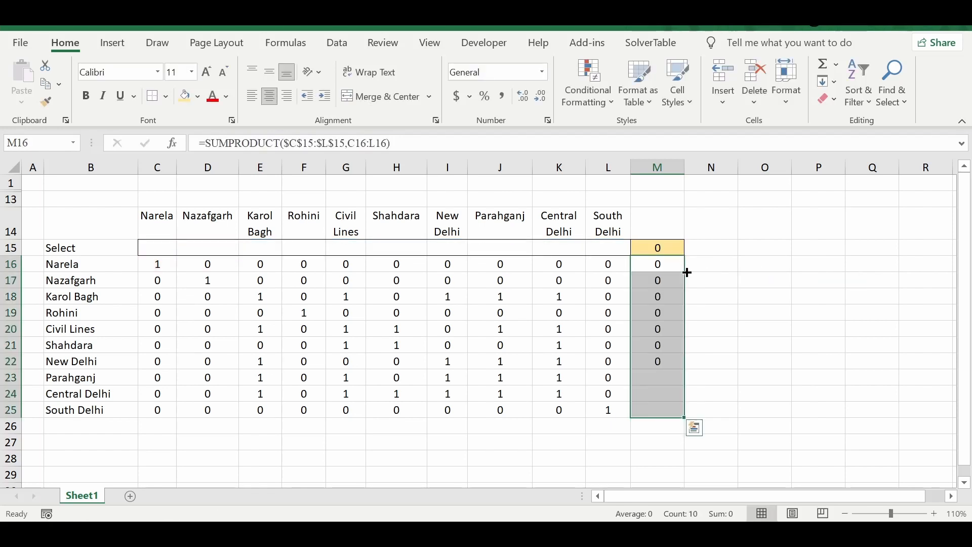
{"action": "left_click", "coordinate": [658, 328]}
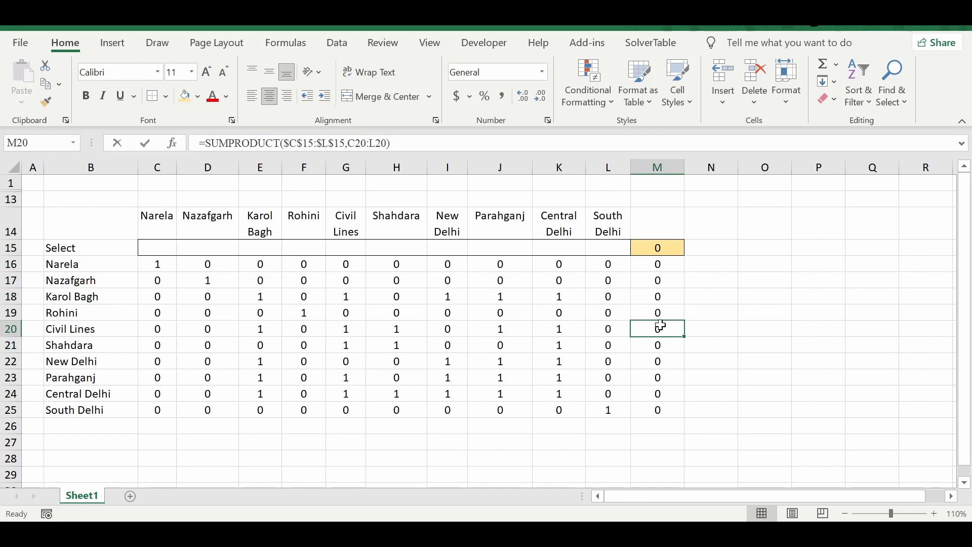
{"action": "double_click", "coordinate": [660, 329]}
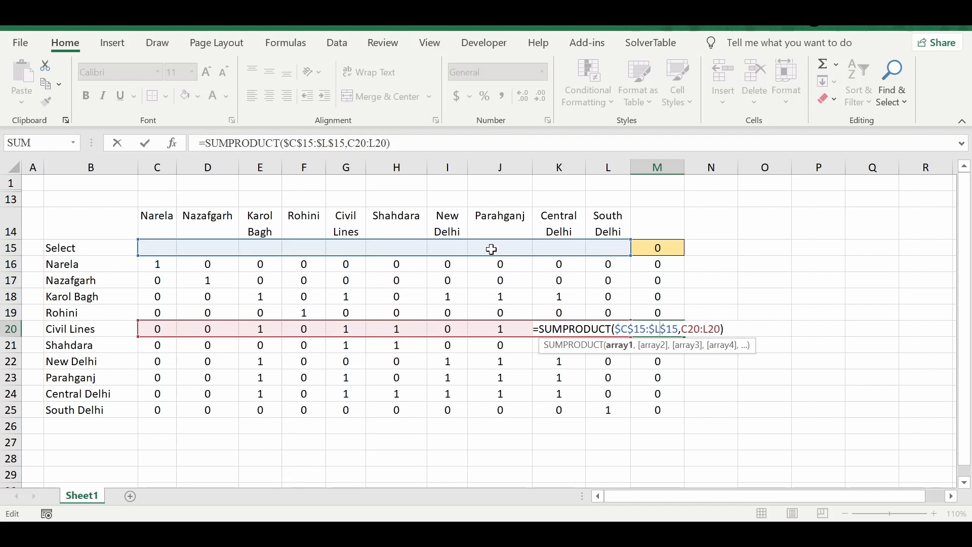
{"action": "left_click_drag", "start_coordinate": [681, 329], "coordinate": [721, 329]}
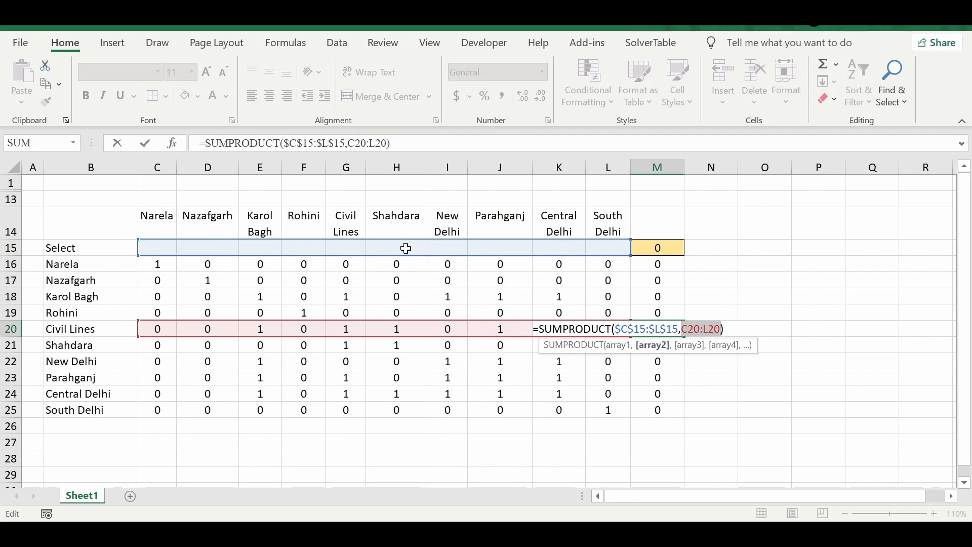
{"action": "key", "text": "Return"}
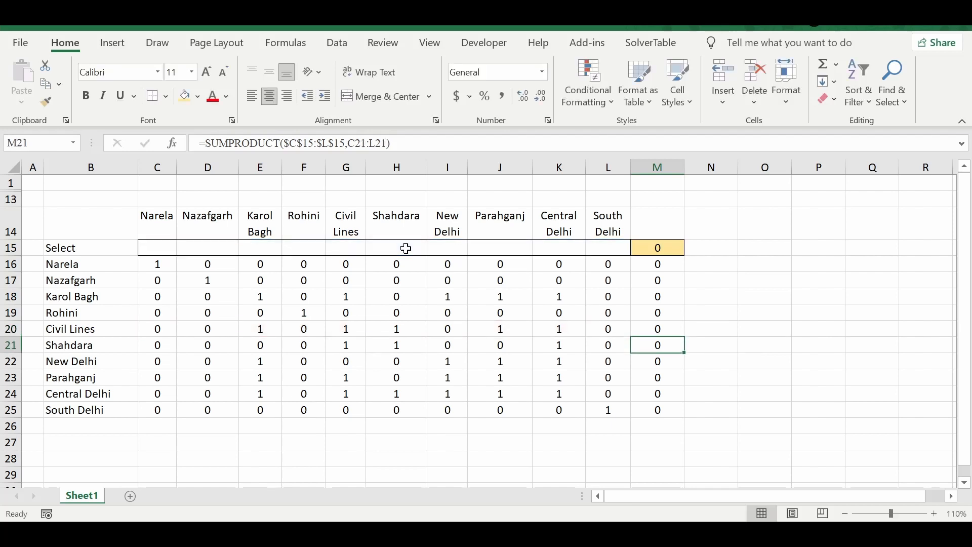
{"action": "left_click", "coordinate": [663, 270]}
{"action": "left_click_drag", "start_coordinate": [662, 270], "coordinate": [661, 413]}
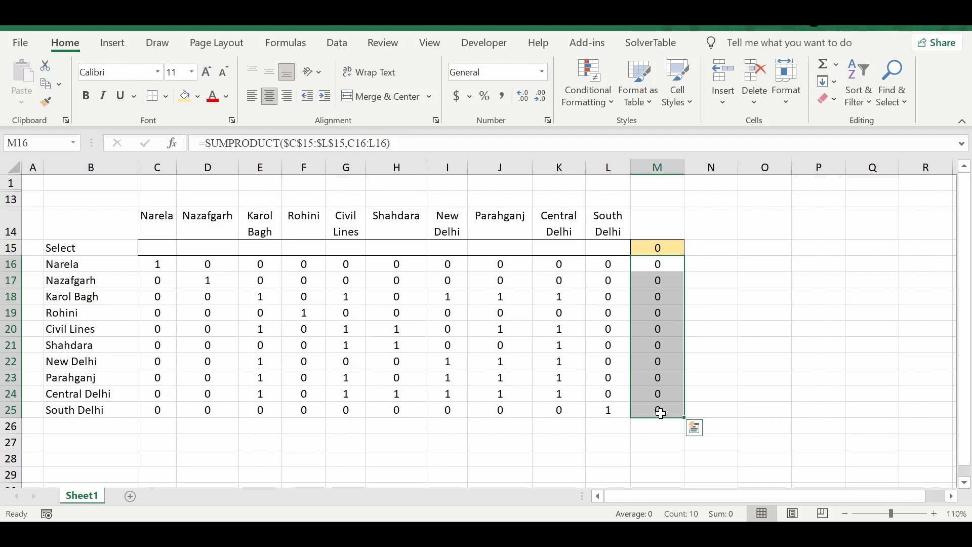
Enter the required minimum coverage of 1 in each cell of O16:O25
{"action": "left_click", "coordinate": [717, 268]}
{"action": "left_click", "coordinate": [745, 266]}
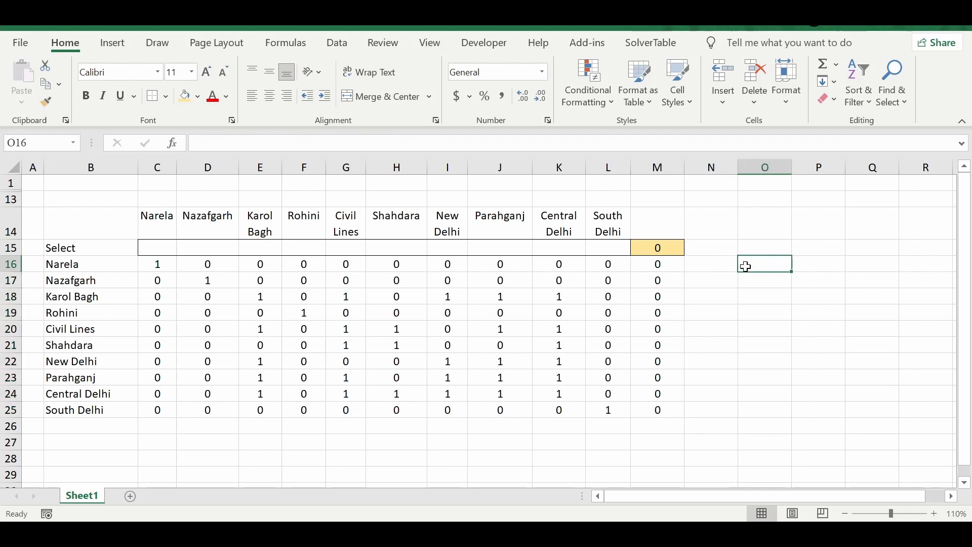
{"action": "type", "text": "1"}
{"action": "key", "text": "Return"}
{"action": "type", "text": "1"}
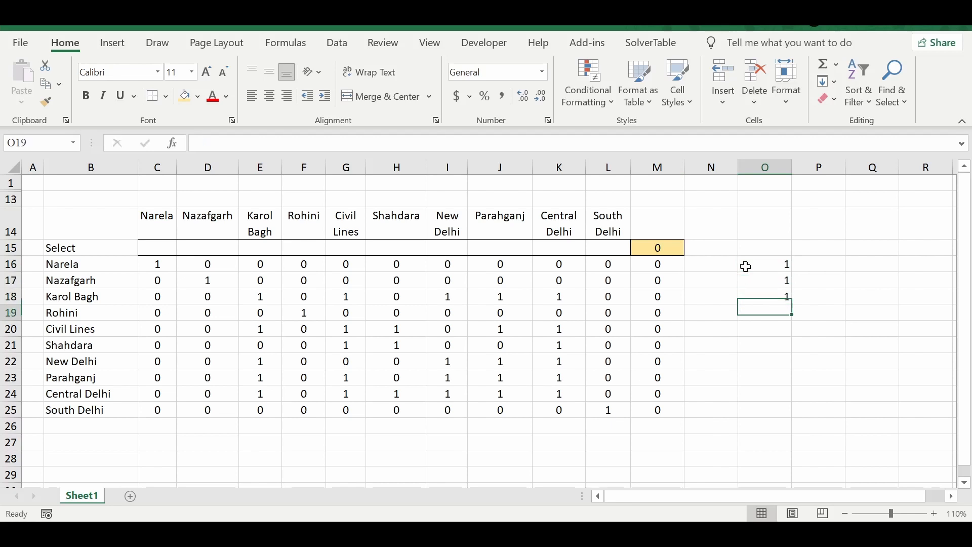
{"action": "type", "text": " 1 1 1 1 1 1"}
{"action": "key", "text": "Return"}
{"action": "type", "text": "1"}
{"action": "key", "text": "Return"}
{"action": "type", "text": "1"}
{"action": "key", "text": "Return"}
{"action": "type", "text": "1"}
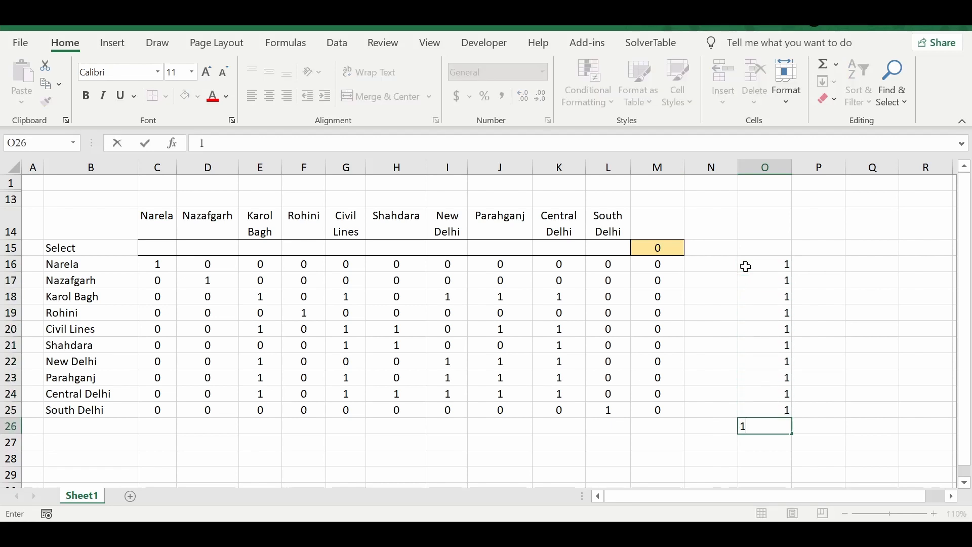
{"action": "key", "text": "BackSpace"}
{"action": "key", "text": "Return"}
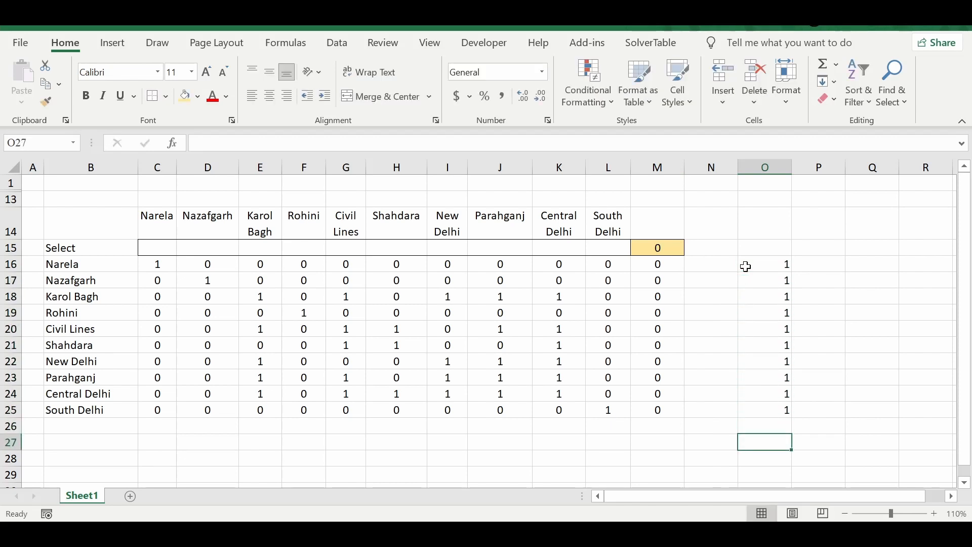
Enter the comparison sign >= in N16 and fill it down to N25
{"action": "left_click", "coordinate": [715, 263]}
{"action": "type", "text": ">="}
{"action": "key", "text": "Return"}
{"action": "left_click", "coordinate": [716, 263]}
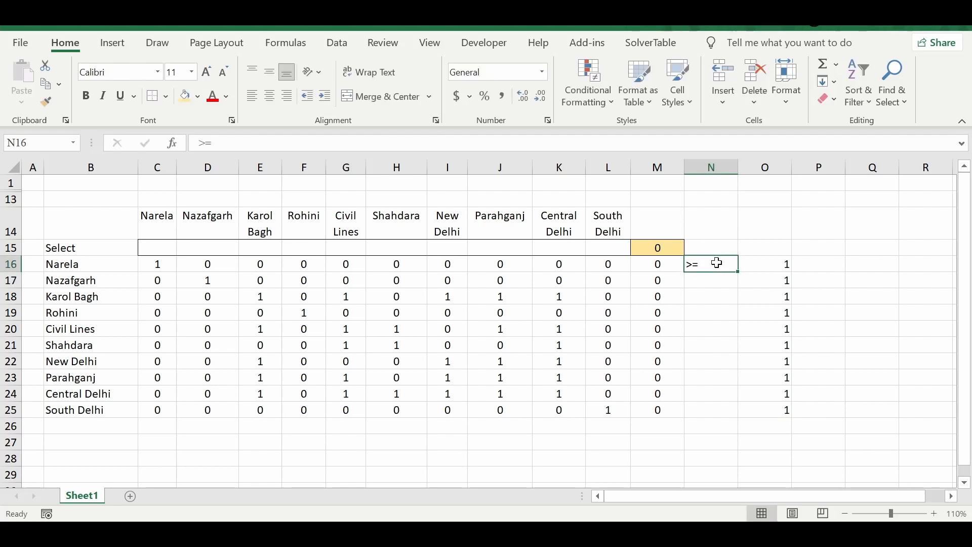
{"action": "double_click", "coordinate": [740, 272]}
Center the contents of columns N and O and make both columns narrower
{"action": "left_click", "coordinate": [710, 167]}
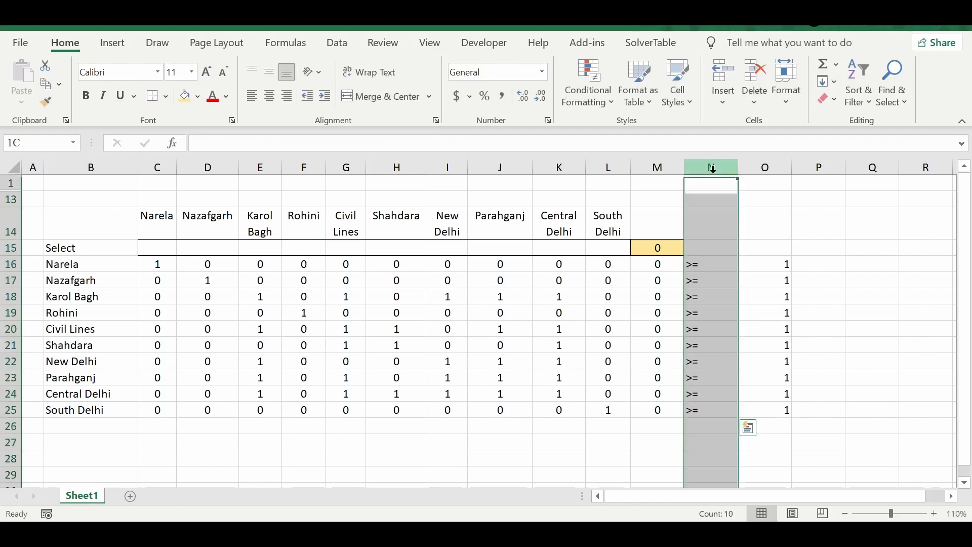
{"action": "left_click", "coordinate": [269, 96]}
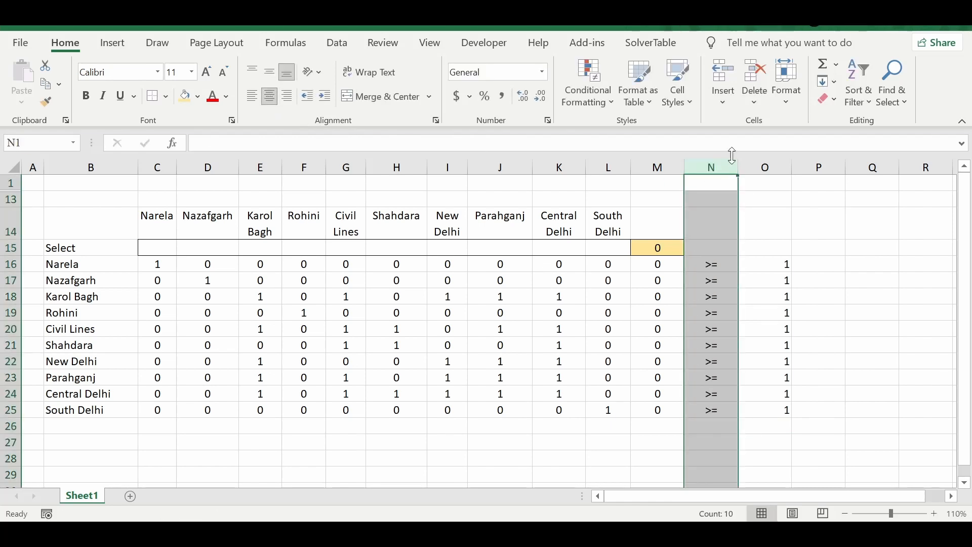
{"action": "left_click_drag", "start_coordinate": [737, 163], "coordinate": [718, 163]}
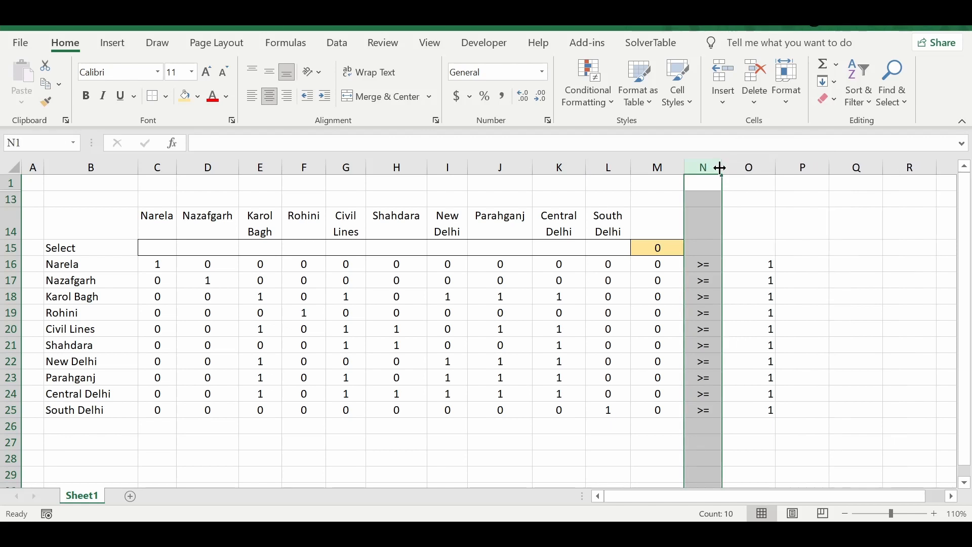
{"action": "left_click", "coordinate": [754, 164]}
{"action": "left_click", "coordinate": [270, 96]}
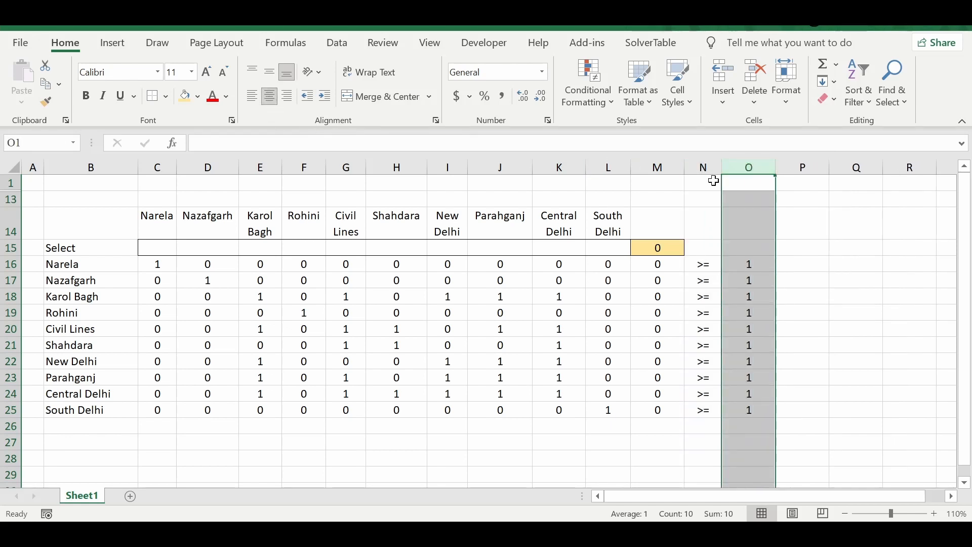
{"action": "left_click_drag", "start_coordinate": [782, 163], "coordinate": [763, 164]}
{"action": "left_click", "coordinate": [884, 433]}
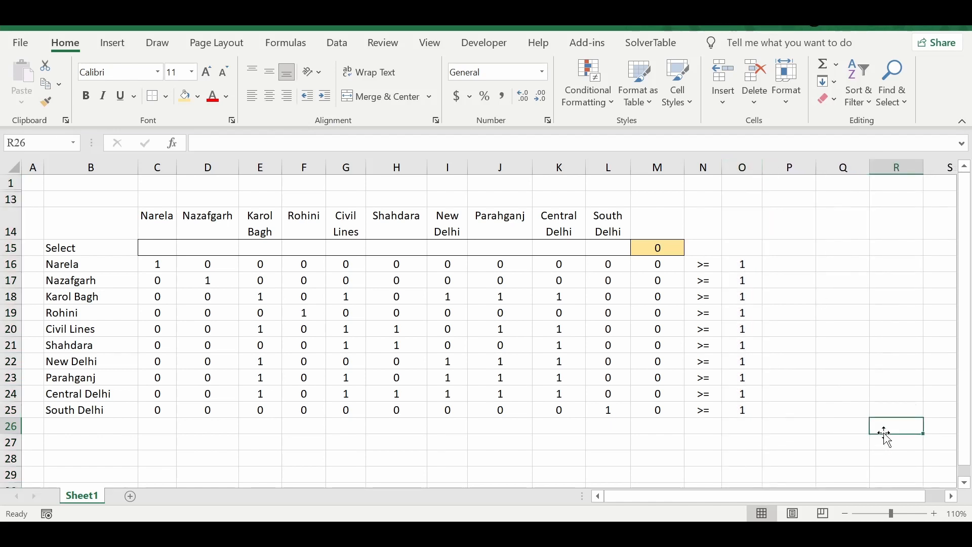
Open Solver with the total cell M15 selected and reset all of its previous parameters
{"action": "left_click", "coordinate": [657, 247]}
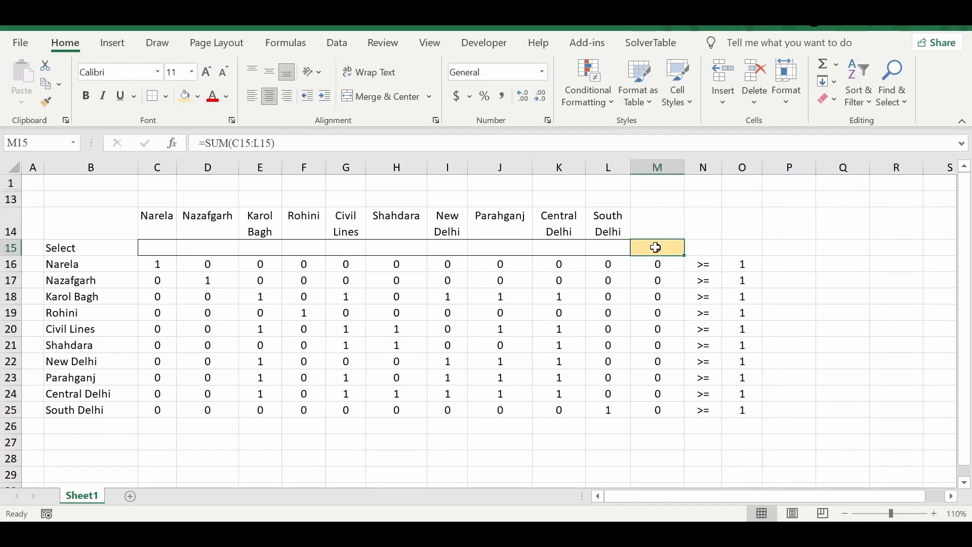
{"action": "left_click", "coordinate": [336, 42]}
{"action": "left_click", "coordinate": [655, 63]}
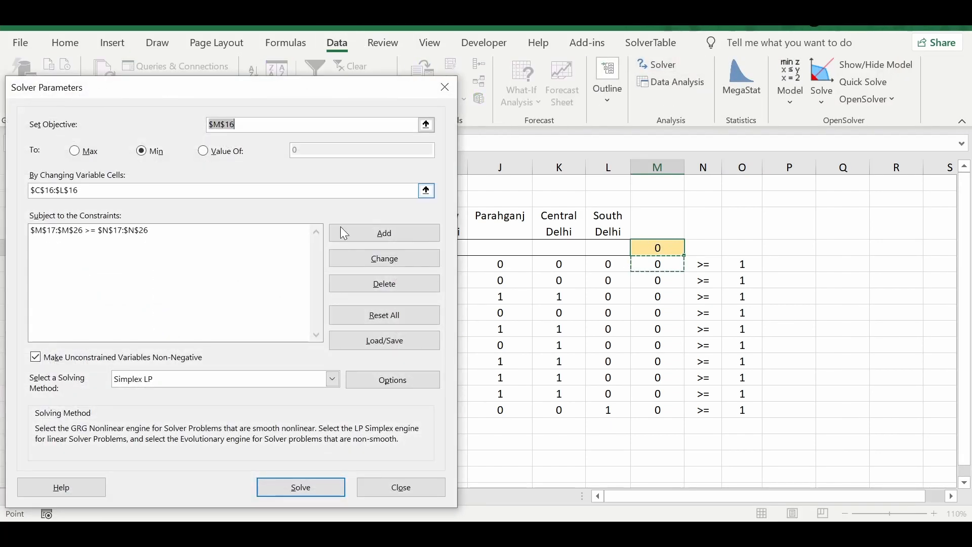
{"action": "left_click", "coordinate": [385, 318]}
{"action": "left_click", "coordinate": [502, 334]}
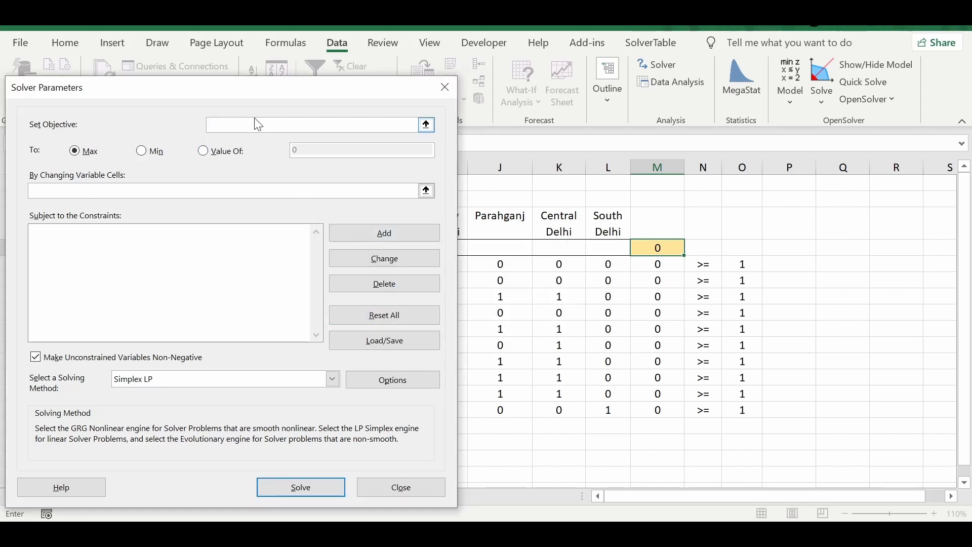
Set Solver to minimize the objective cell M15 by changing the Select cells C15:L15
{"action": "left_click", "coordinate": [644, 250]}
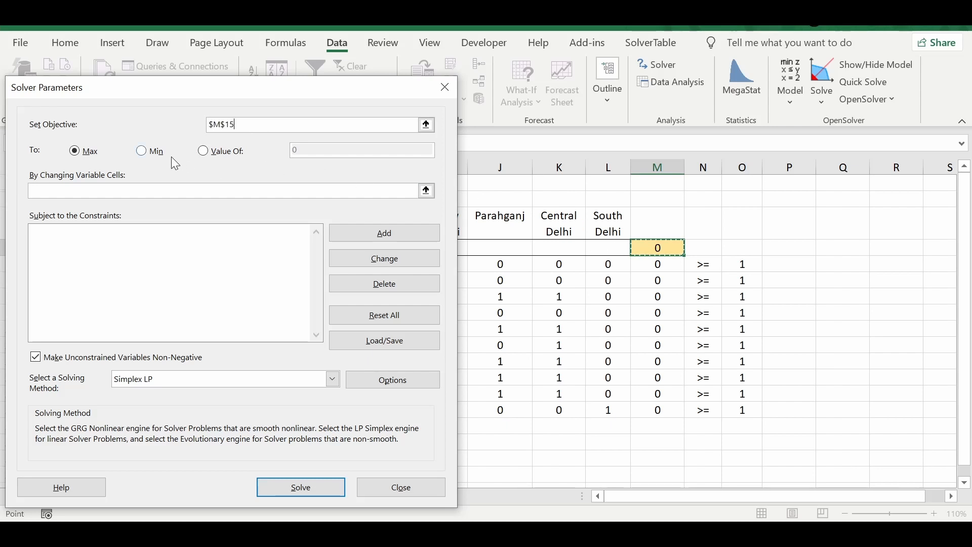
{"action": "left_click", "coordinate": [158, 152]}
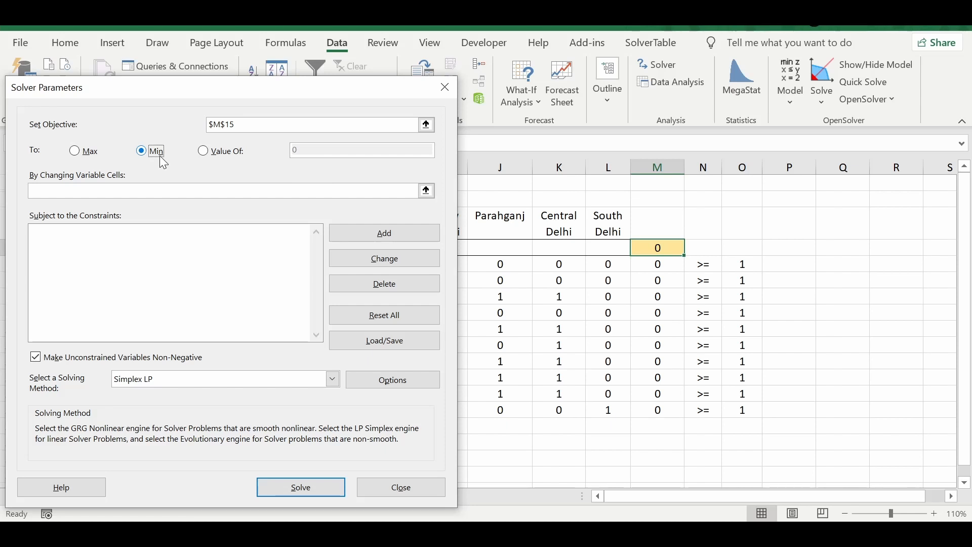
{"action": "left_click", "coordinate": [175, 191]}
{"action": "left_click", "coordinate": [427, 191]}
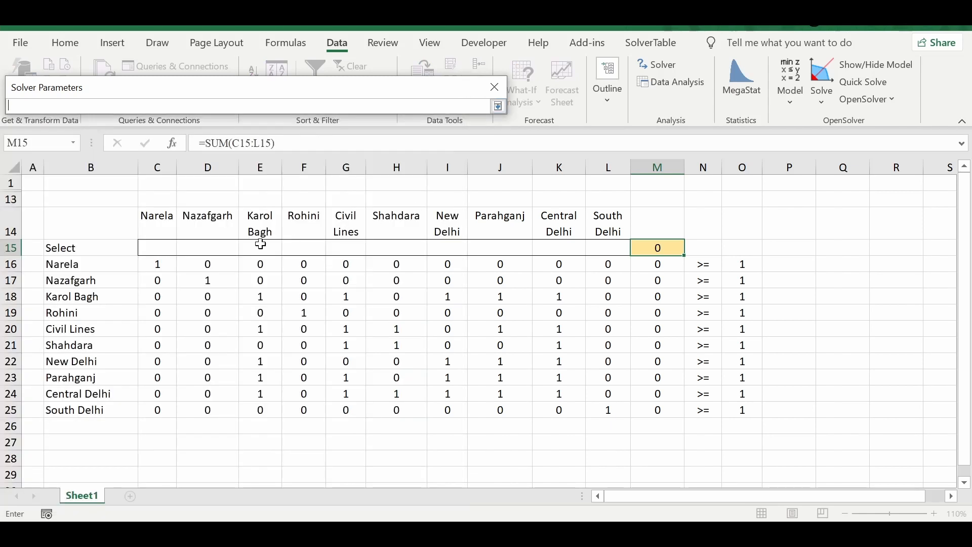
{"action": "left_click_drag", "start_coordinate": [159, 248], "coordinate": [591, 250]}
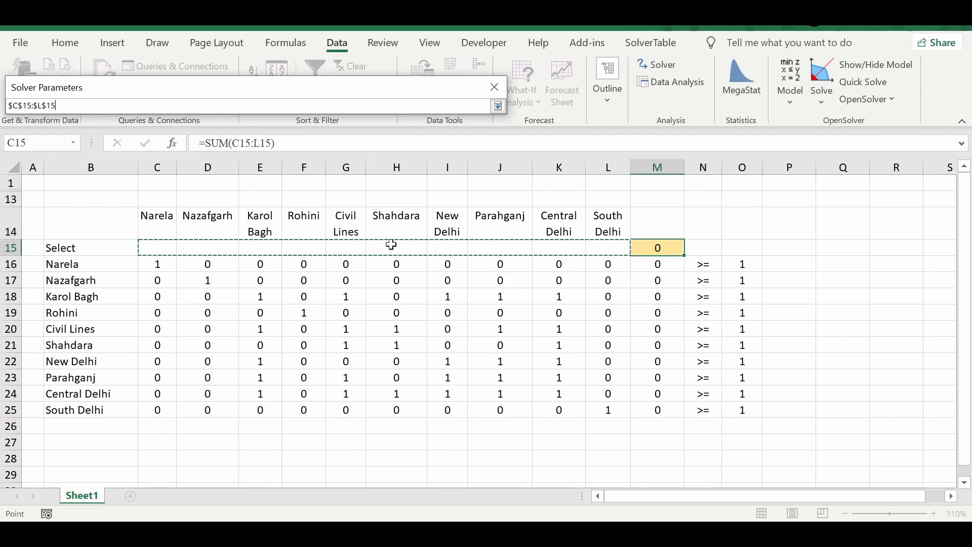
{"action": "left_click", "coordinate": [499, 106]}
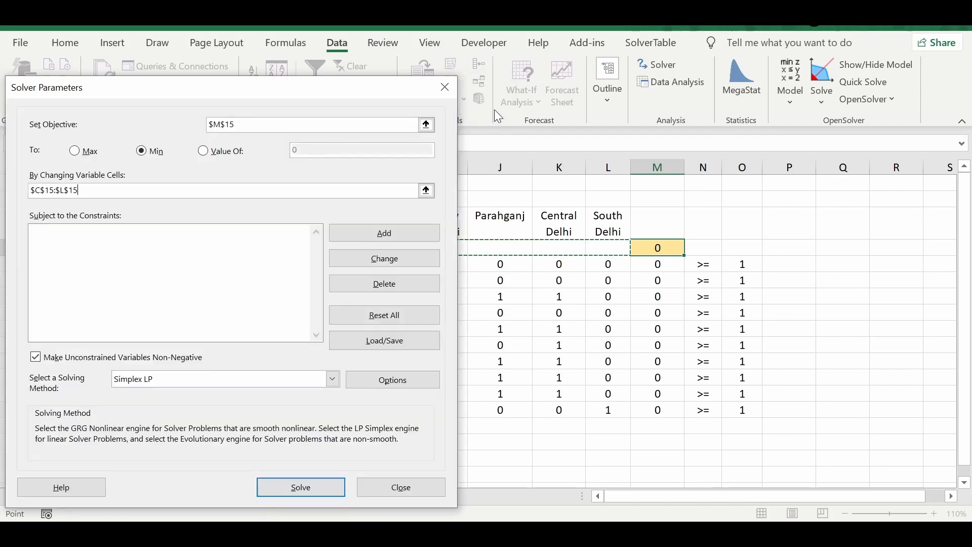
Add a Solver constraint requiring the coverage totals M16:M25 to be >= the required values O16:O25
{"action": "left_click", "coordinate": [418, 243]}
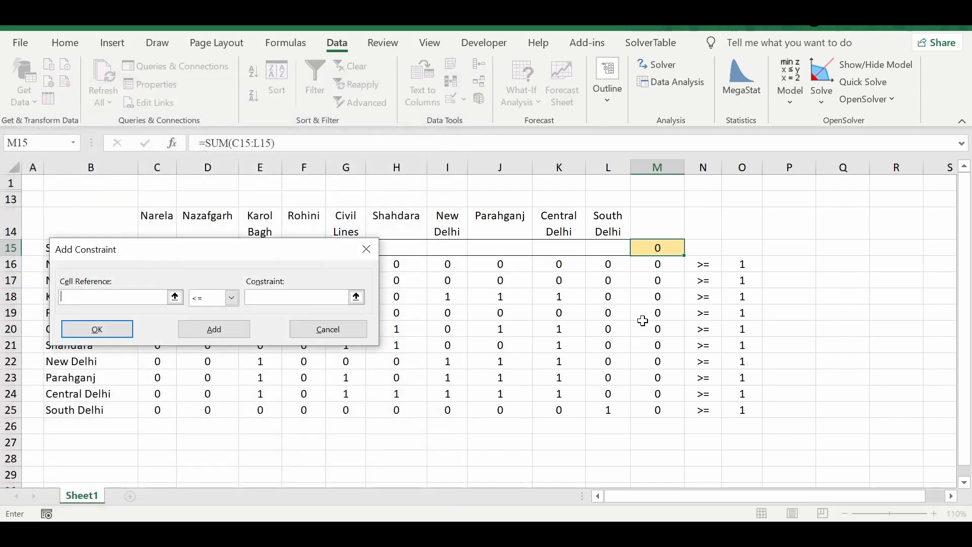
{"action": "left_click_drag", "start_coordinate": [664, 263], "coordinate": [663, 409]}
{"action": "left_click", "coordinate": [214, 295]}
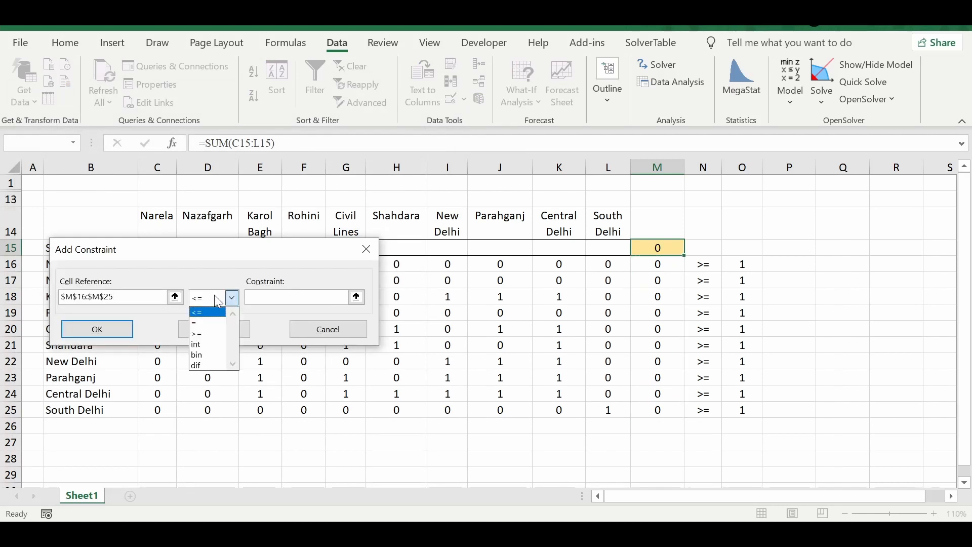
{"action": "left_click", "coordinate": [213, 334]}
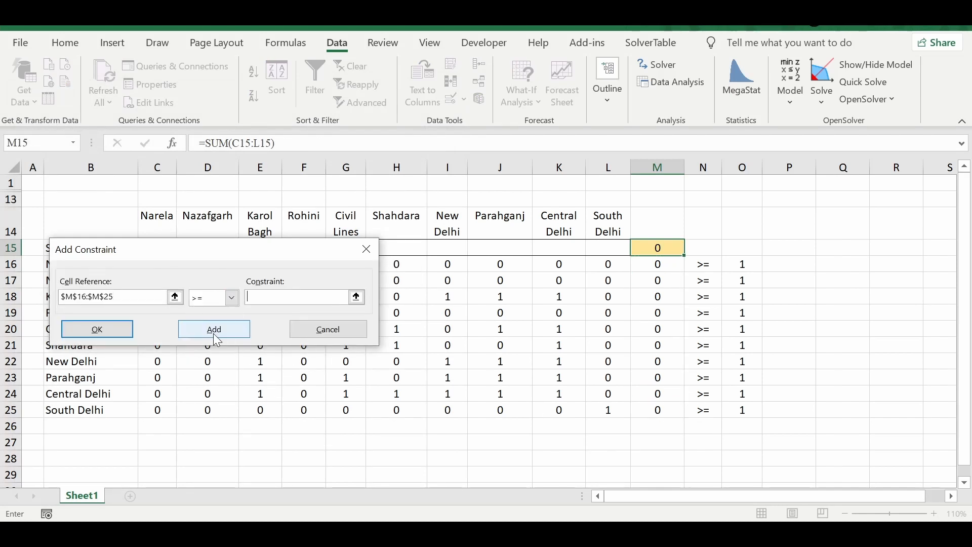
{"action": "left_click_drag", "start_coordinate": [740, 263], "coordinate": [742, 410]}
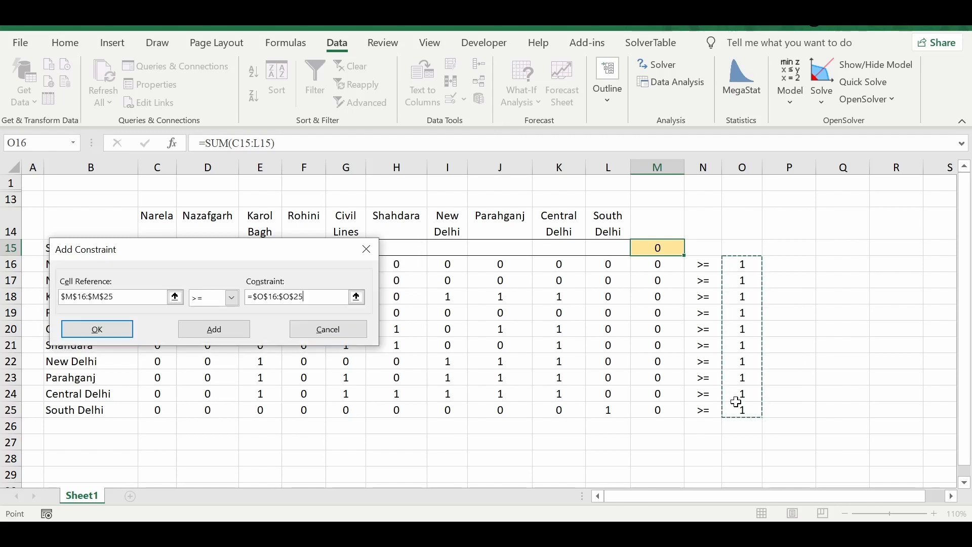
{"action": "left_click", "coordinate": [233, 331]}
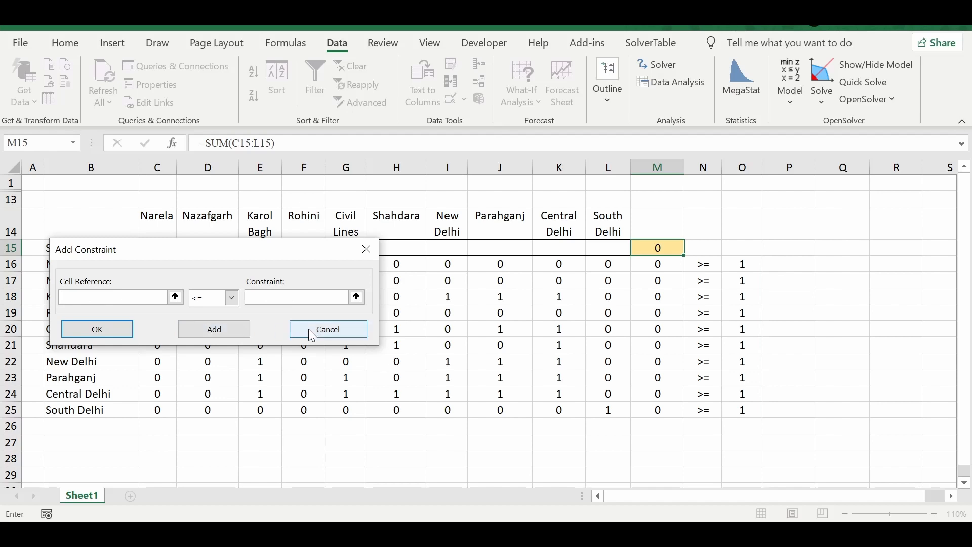
{"action": "left_click", "coordinate": [324, 330]}
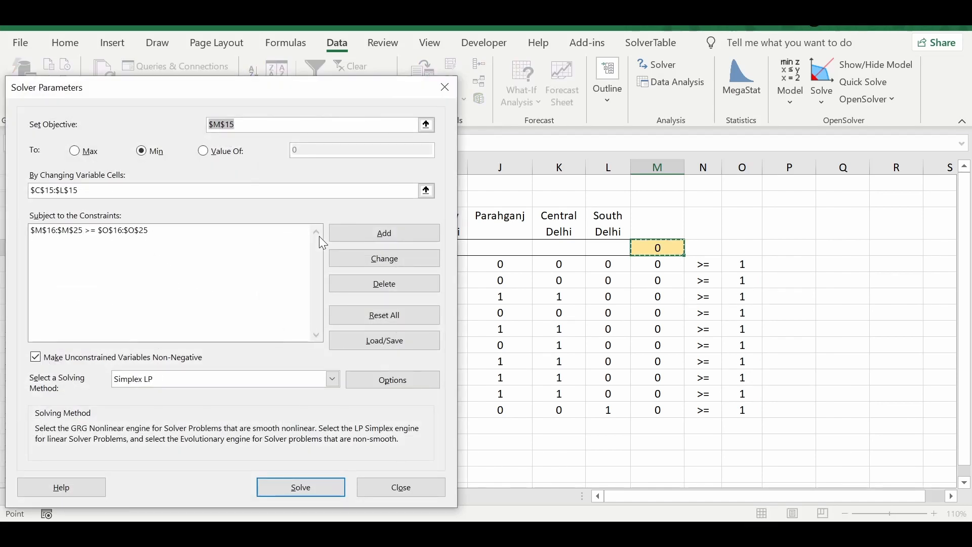
Add a Solver constraint making the Select cells C15:L15 binary
{"action": "left_click", "coordinate": [384, 235]}
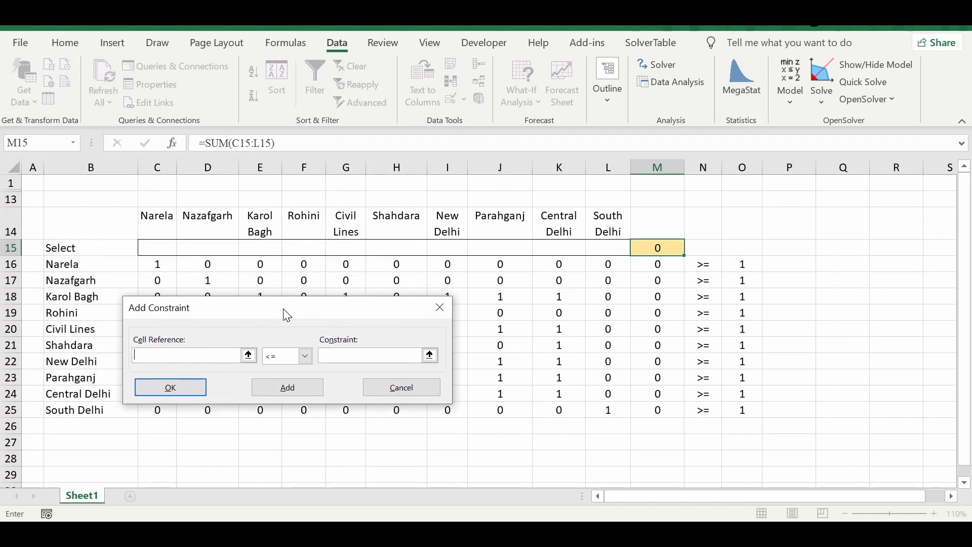
{"action": "left_click_drag", "start_coordinate": [171, 249], "coordinate": [605, 246]}
{"action": "left_click", "coordinate": [297, 353]}
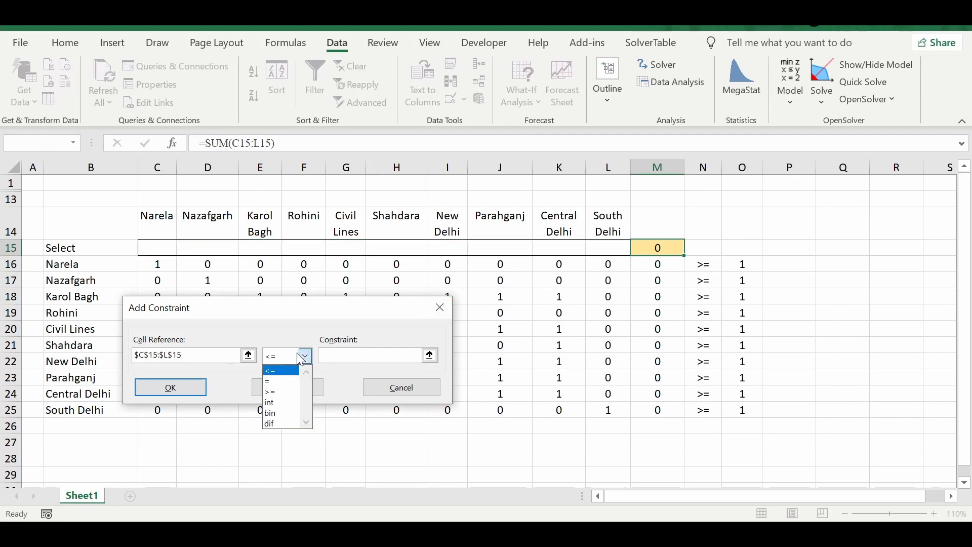
{"action": "left_click", "coordinate": [290, 412]}
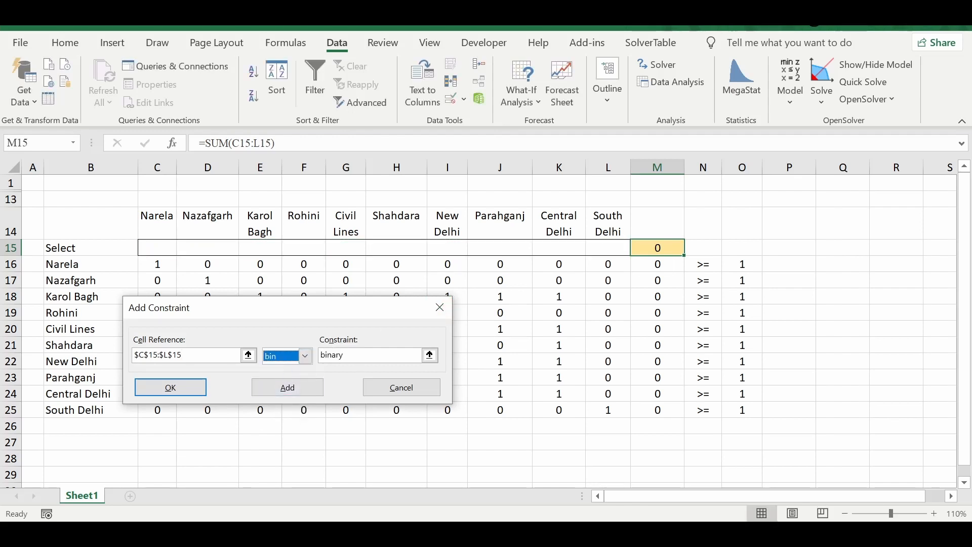
{"action": "left_click", "coordinate": [353, 354]}
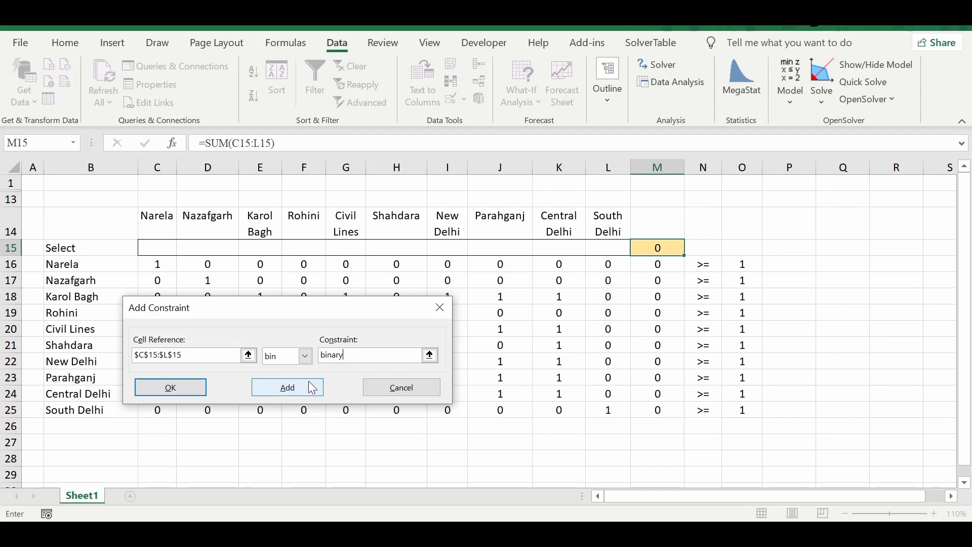
{"action": "left_click", "coordinate": [293, 386]}
{"action": "left_click", "coordinate": [402, 388]}
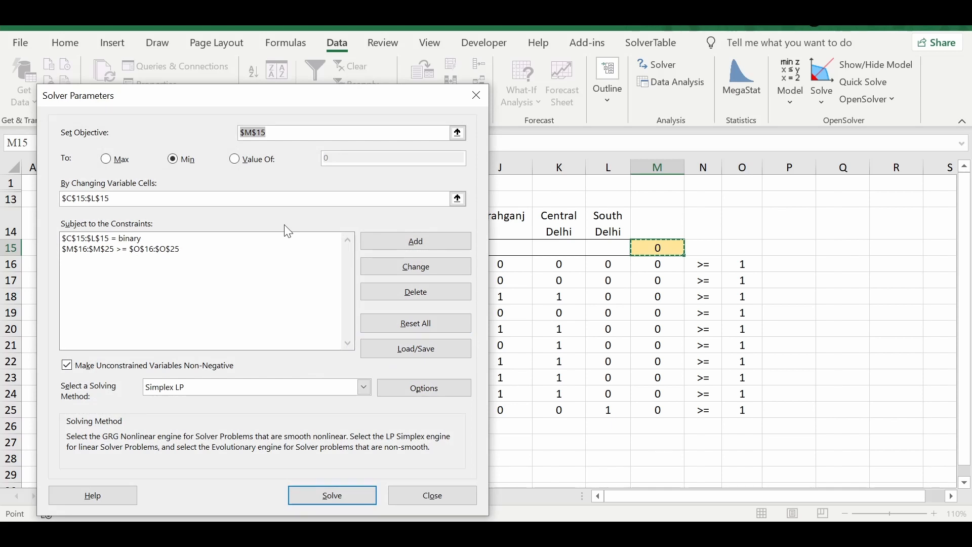
Solve the model with the Simplex LP method and keep the Solver solution
{"action": "left_click", "coordinate": [324, 495]}
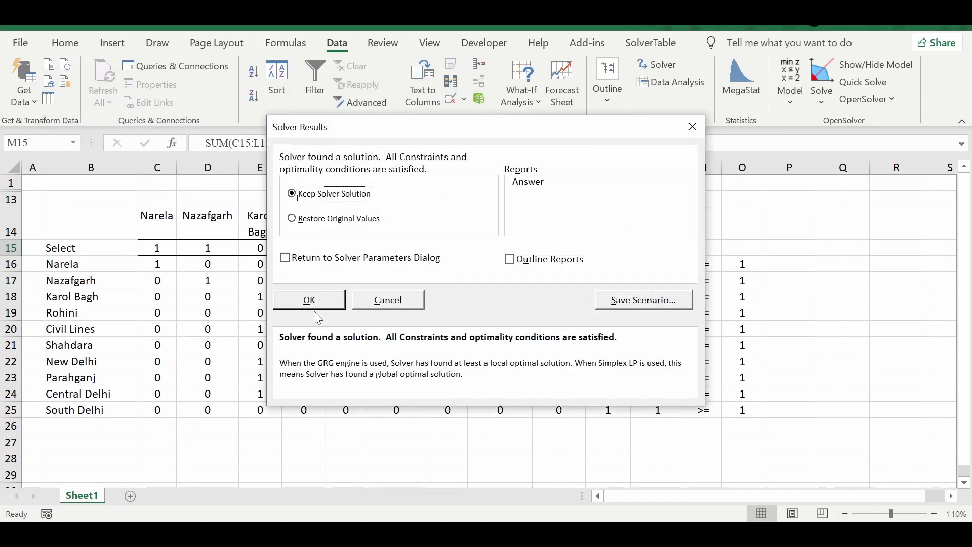
{"action": "left_click", "coordinate": [314, 305]}
{"action": "left_click", "coordinate": [605, 424]}
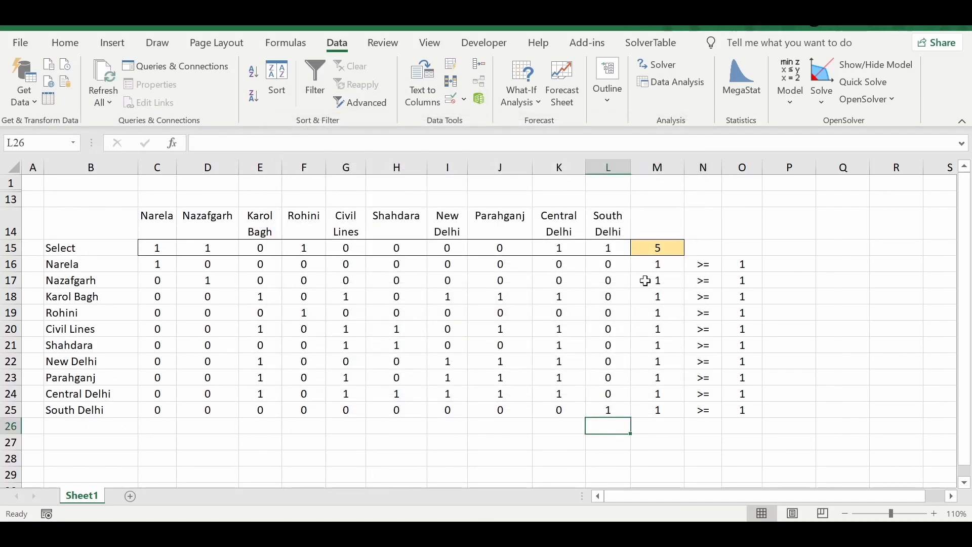
{"action": "left_click", "coordinate": [660, 246]}
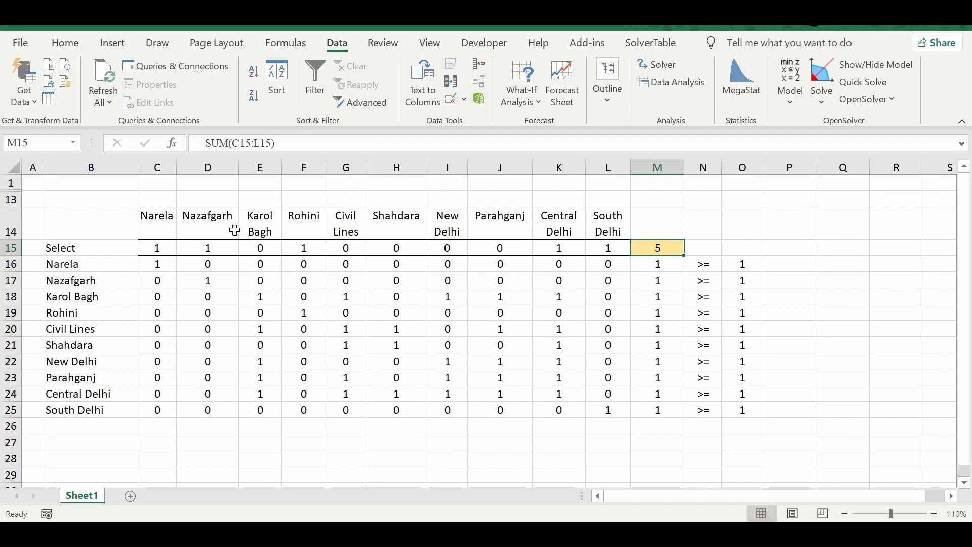
Start an Equal To conditional formatting rule for the Select cells C15:L15 with the comparison value 1
{"action": "left_click_drag", "start_coordinate": [160, 246], "coordinate": [615, 250]}
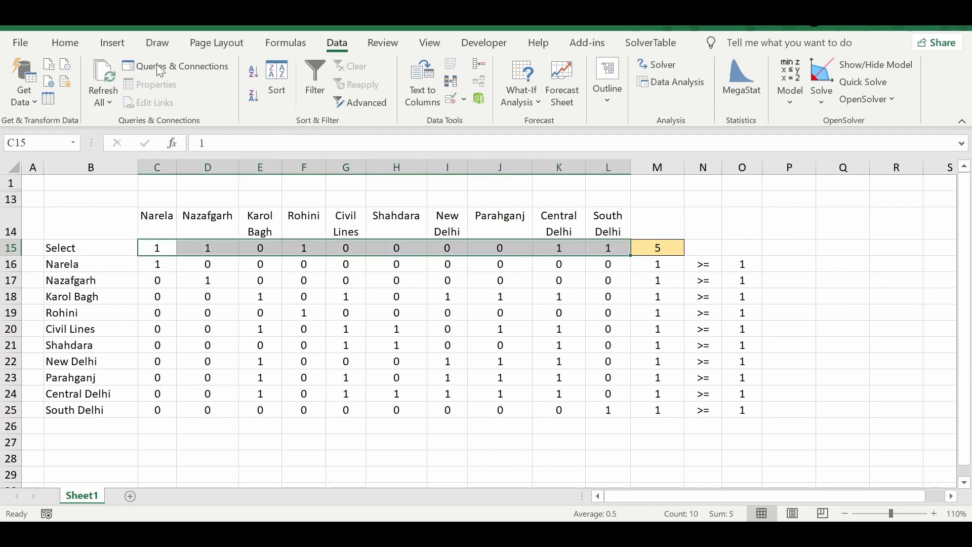
{"action": "left_click", "coordinate": [66, 44]}
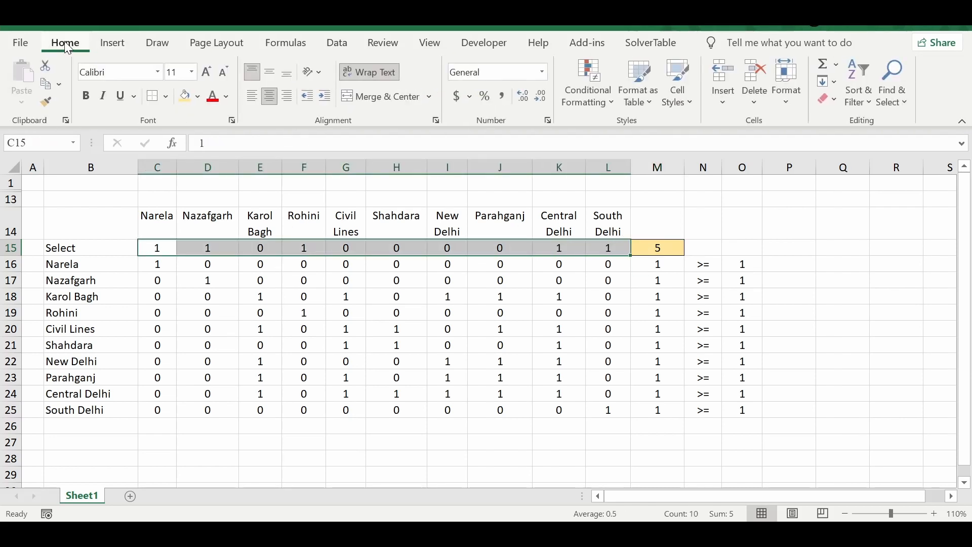
{"action": "left_click", "coordinate": [585, 101]}
{"action": "mouse_move", "coordinate": [609, 133]}
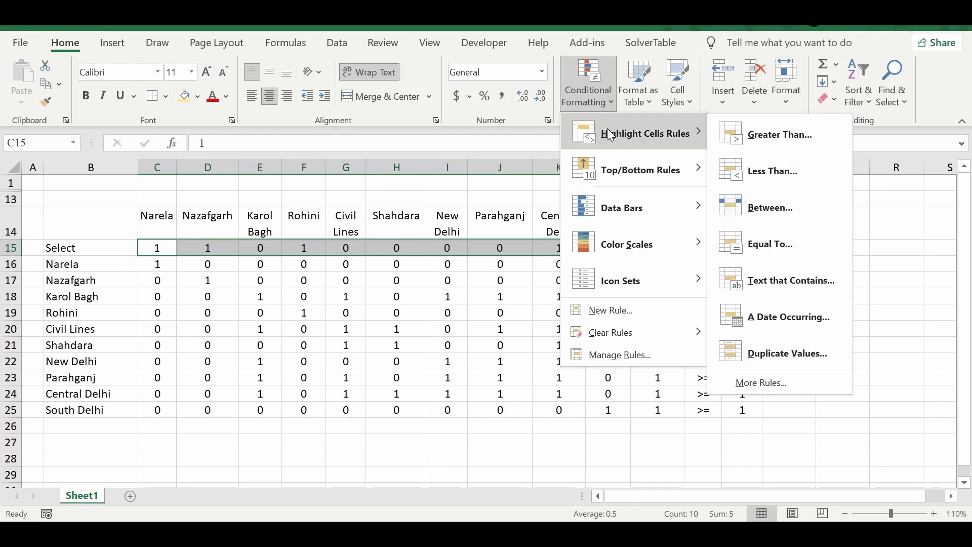
{"action": "left_click", "coordinate": [779, 235]}
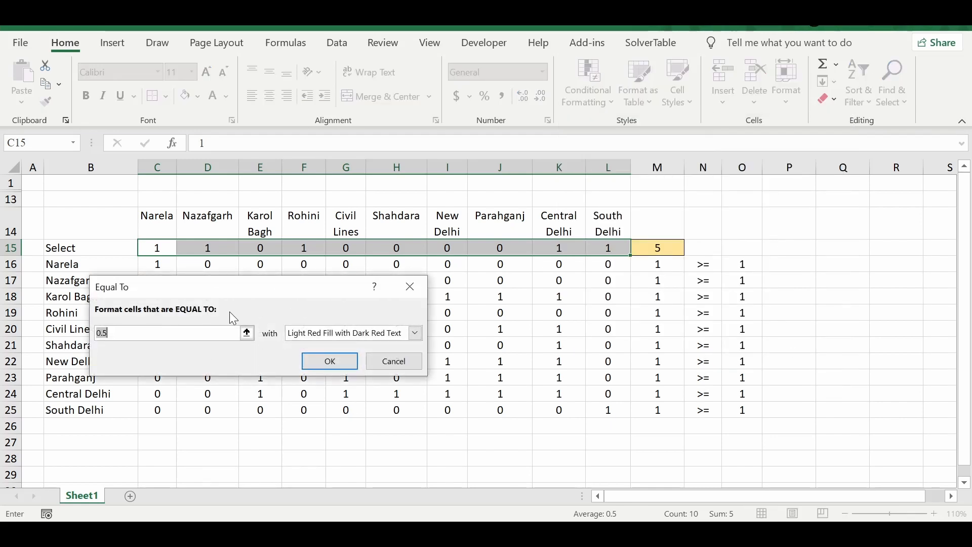
{"action": "left_click", "coordinate": [147, 333]}
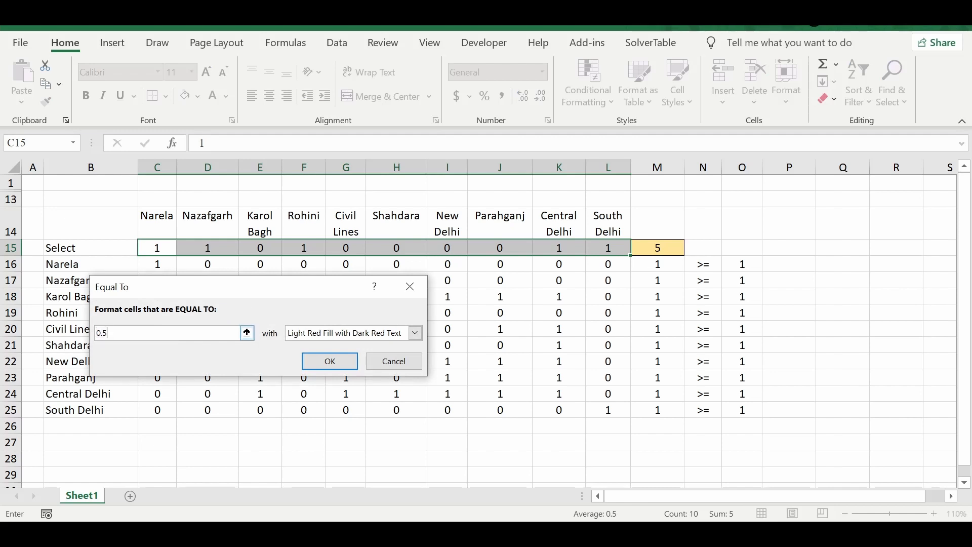
{"action": "left_click", "coordinate": [247, 333]}
{"action": "key", "text": "BackSpace"}
{"action": "key", "text": "BackSpace"}
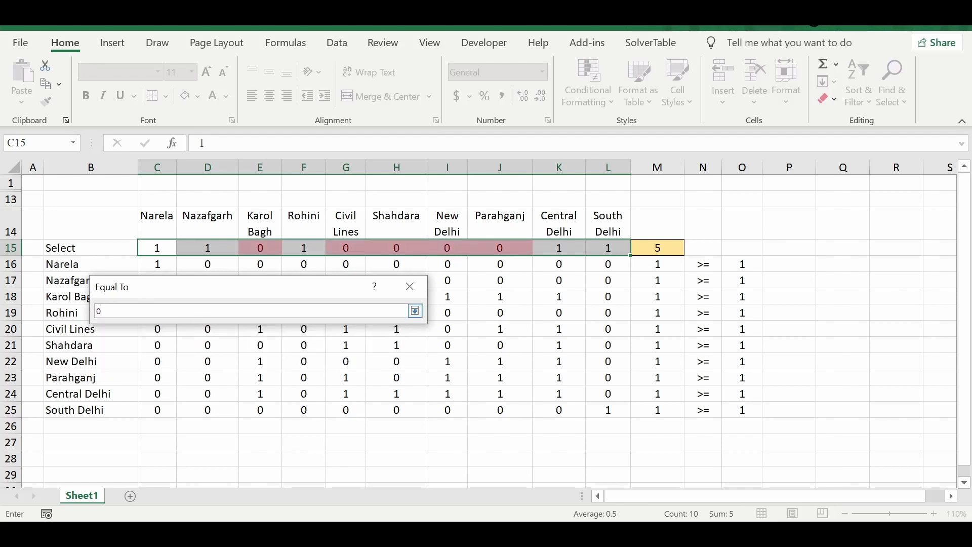
{"action": "type", "text": "1"}
{"action": "left_click", "coordinate": [414, 310]}
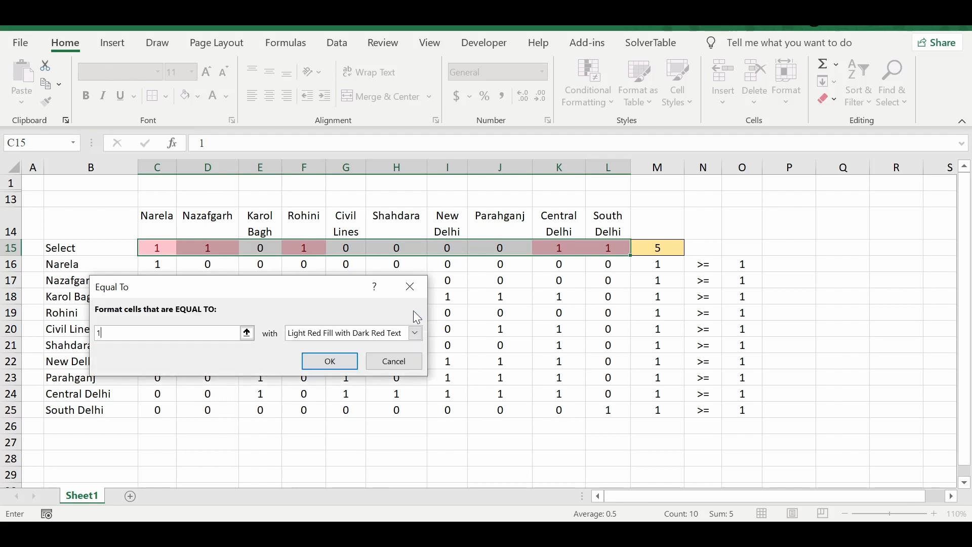
Set the rule's format to Green Fill with Dark Green Text and apply it to the Select cells
{"action": "left_click", "coordinate": [394, 331]}
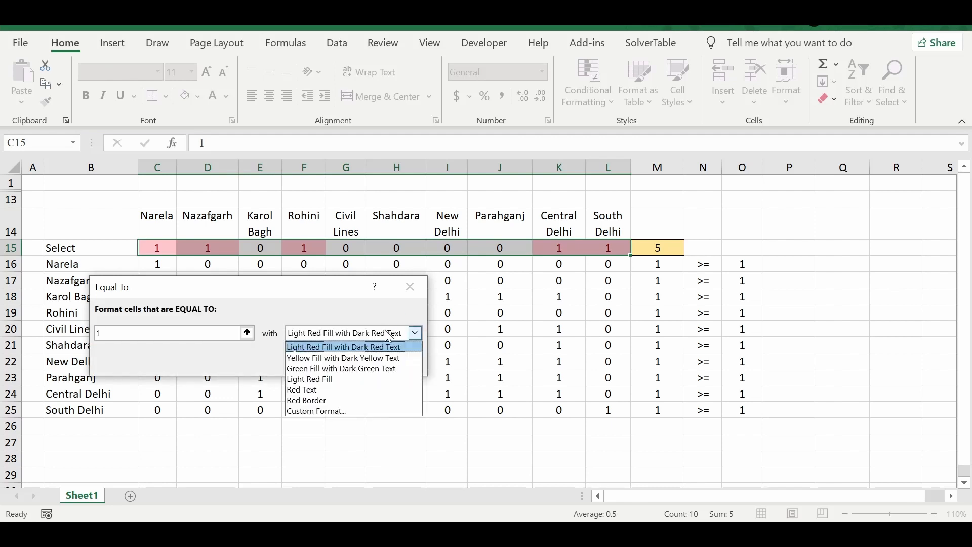
{"action": "left_click", "coordinate": [342, 367]}
{"action": "left_click", "coordinate": [342, 367]}
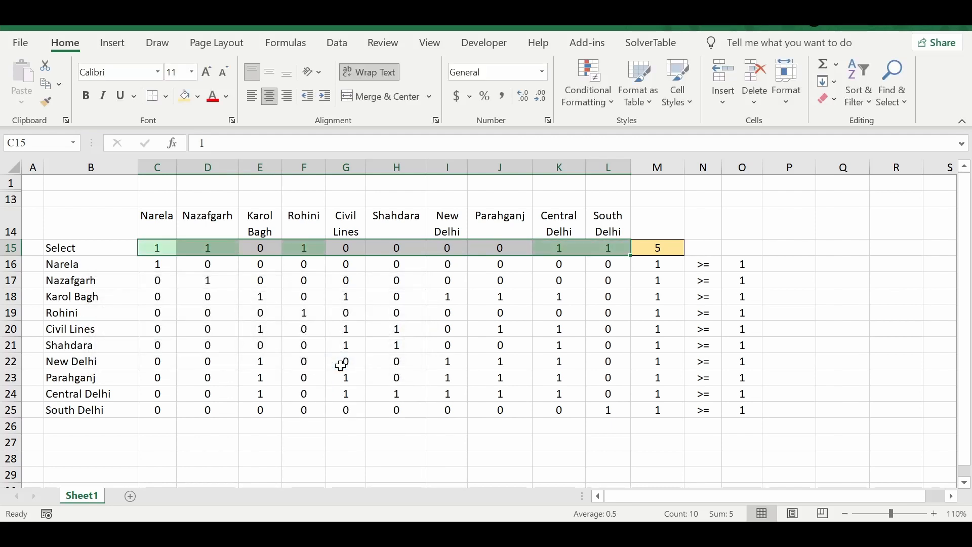
{"action": "left_click", "coordinate": [807, 294]}
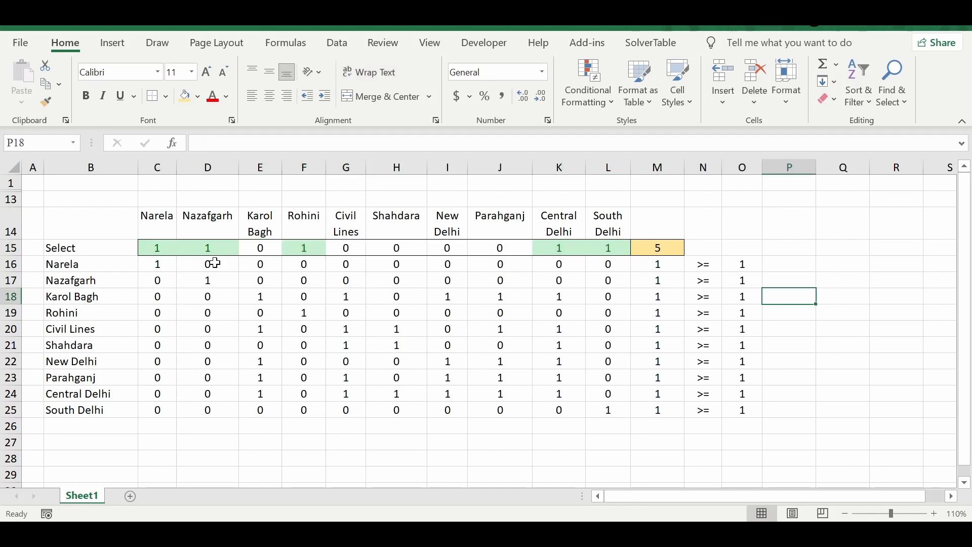
Examine the Select row, the total in M15, the area list B16:B25 and the headings of the selected areas
{"action": "left_click_drag", "start_coordinate": [161, 248], "coordinate": [590, 248]}
{"action": "left_click", "coordinate": [881, 232]}
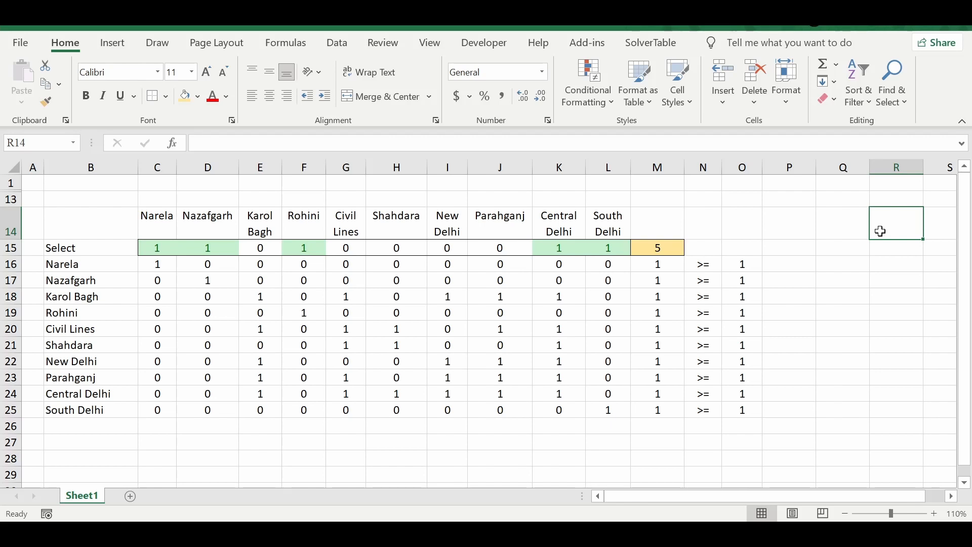
{"action": "left_click", "coordinate": [673, 245]}
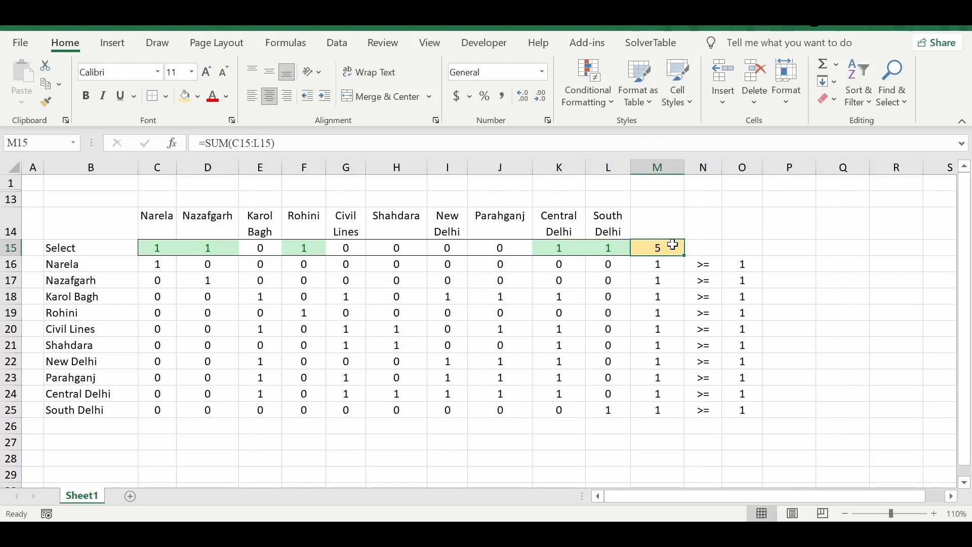
{"action": "left_click_drag", "start_coordinate": [59, 263], "coordinate": [74, 403]}
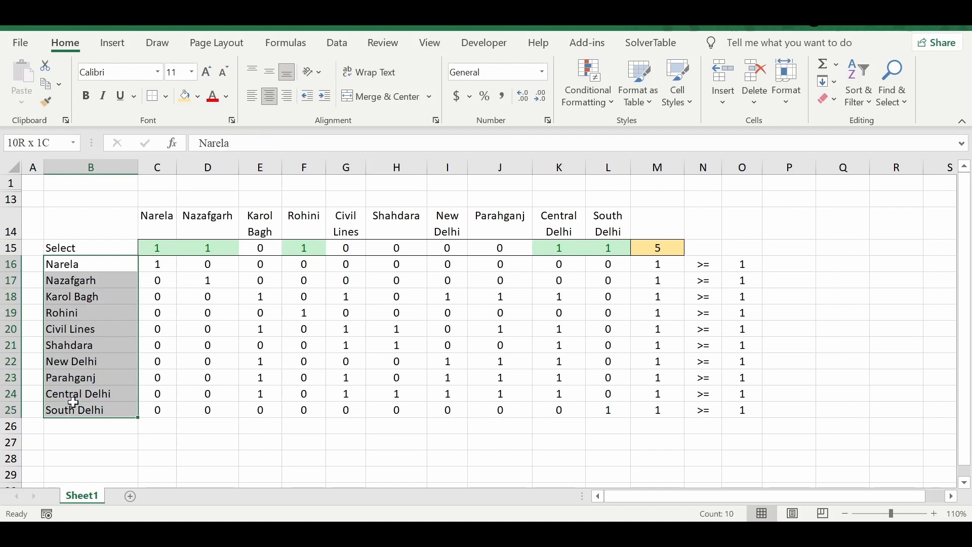
{"action": "left_click", "coordinate": [831, 247]}
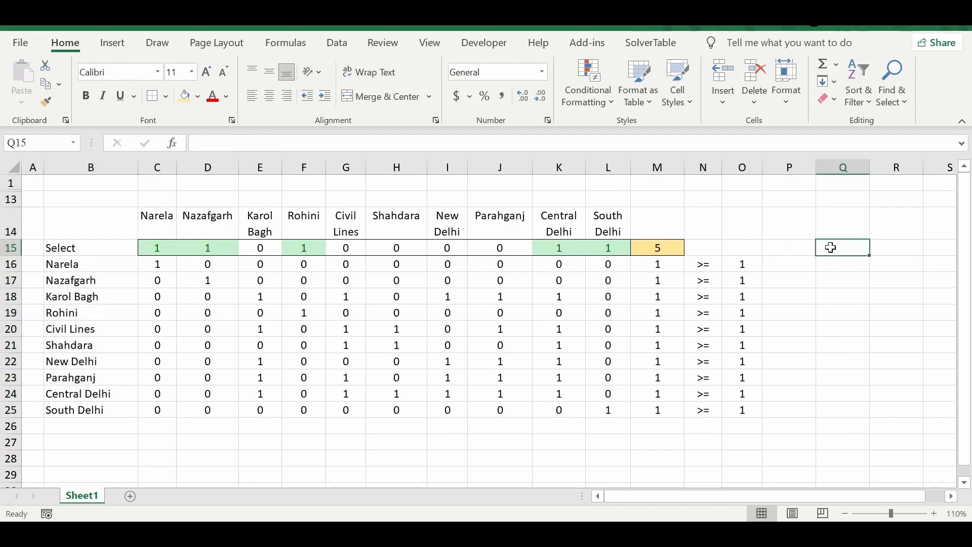
{"action": "left_click", "coordinate": [158, 251]}
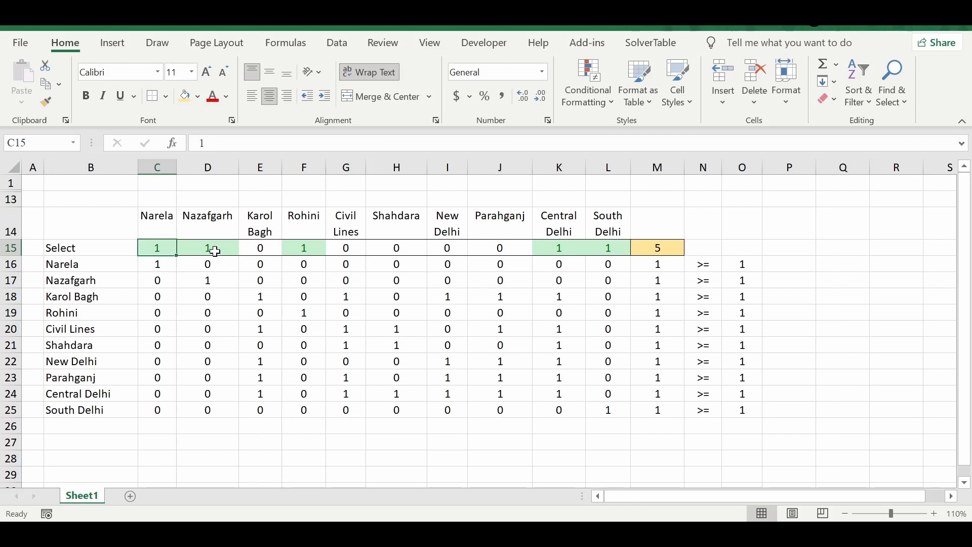
{"action": "left_click", "coordinate": [159, 226]}
{"action": "left_click", "coordinate": [217, 227]}
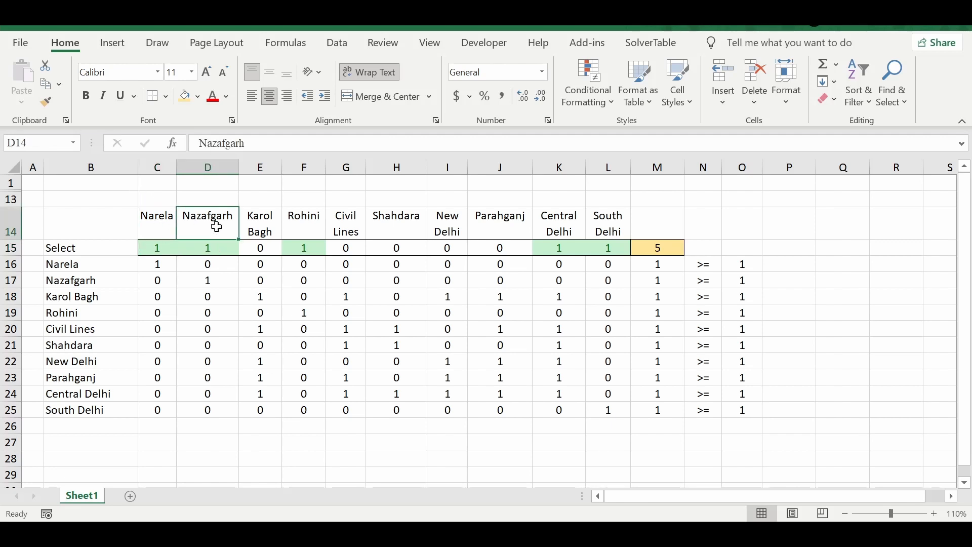
{"action": "left_click", "coordinate": [313, 227]}
{"action": "left_click", "coordinate": [550, 232]}
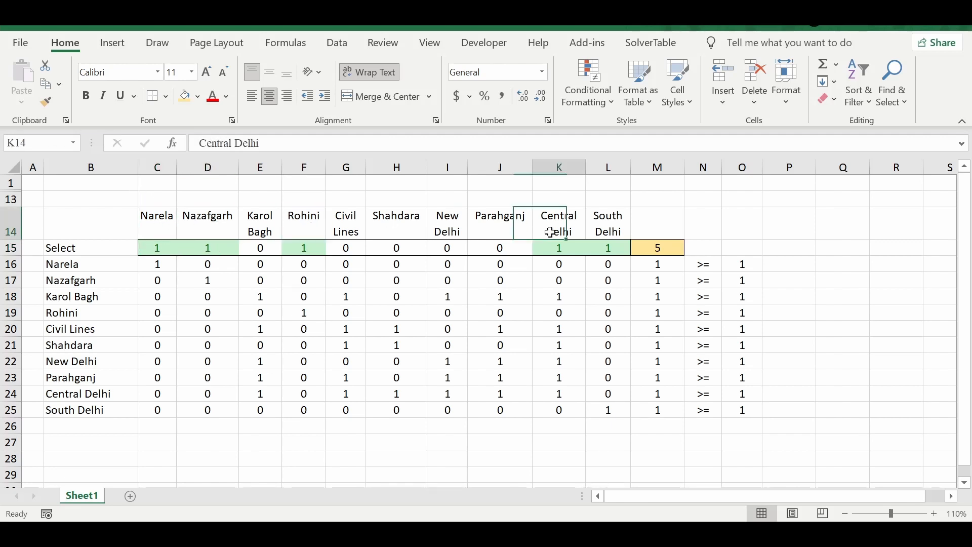
{"action": "left_click", "coordinate": [621, 231]}
{"action": "left_click", "coordinate": [866, 294]}
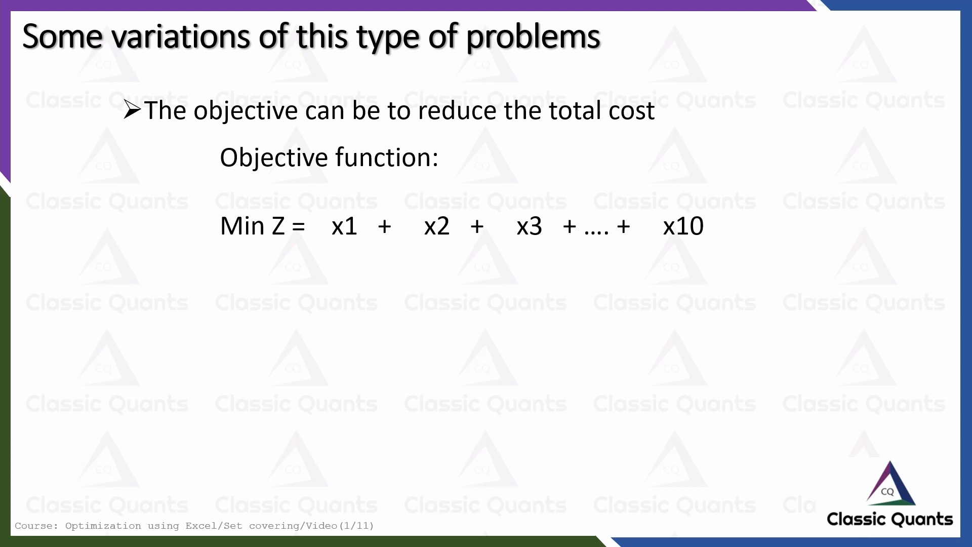
{"action": "left_click_drag", "start_coordinate": [102, 107], "coordinate": [162, 67]}
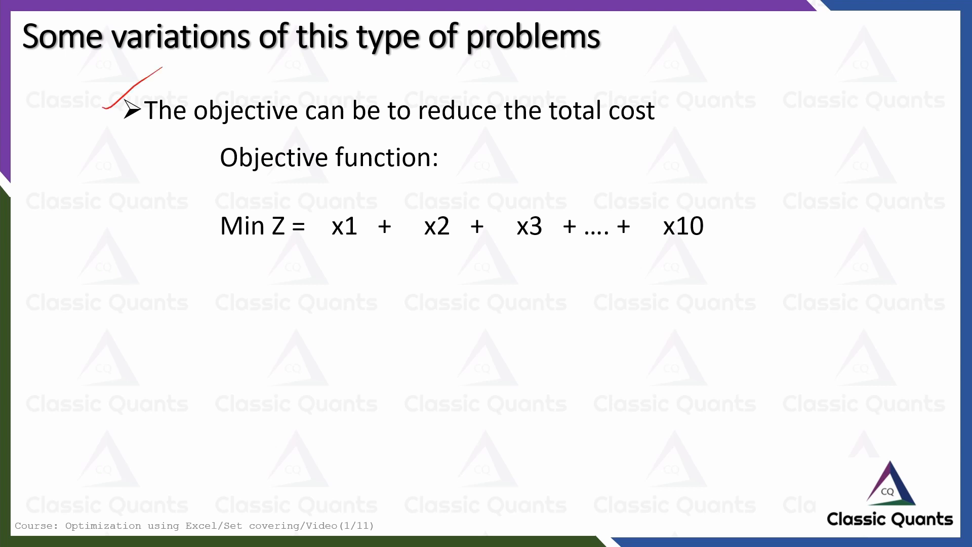